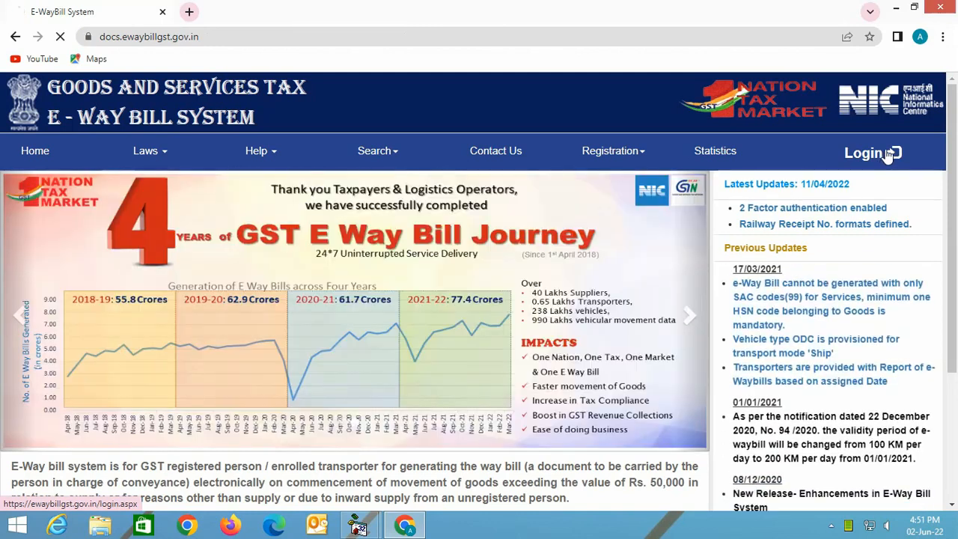
Log in to the E-Way Bill System with the account password and the captcha code.
left_click(887, 154)
key("Tab")
type("••••••••••••")
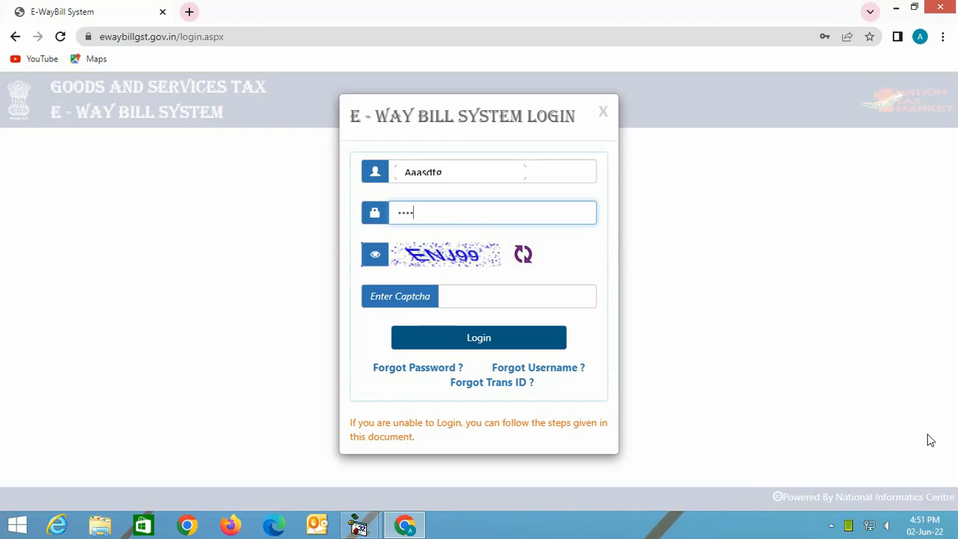
key("Tab")
type("ENJ99")
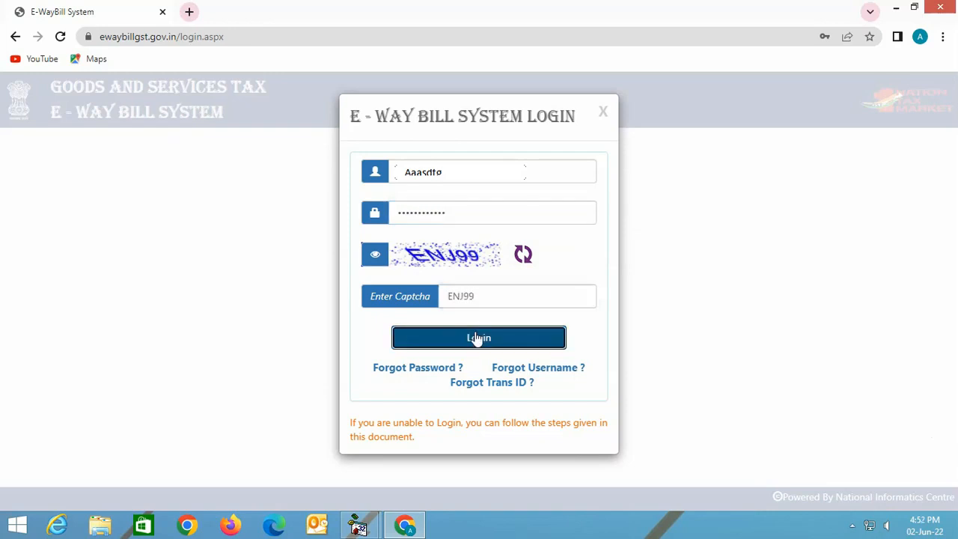
left_click(474, 337)
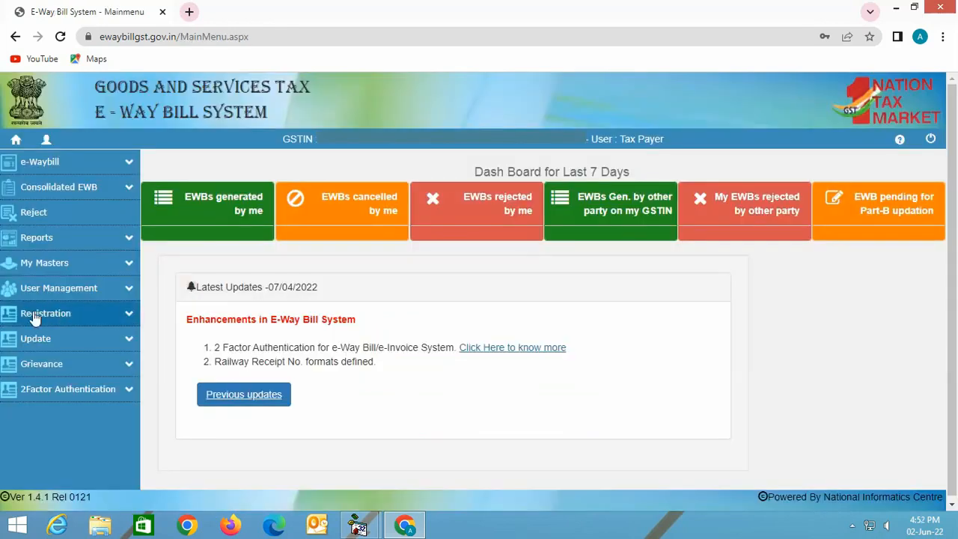
Open the registration page for GSP, request an OTP for the main user's mobile number, and verify it.
left_click(34, 316)
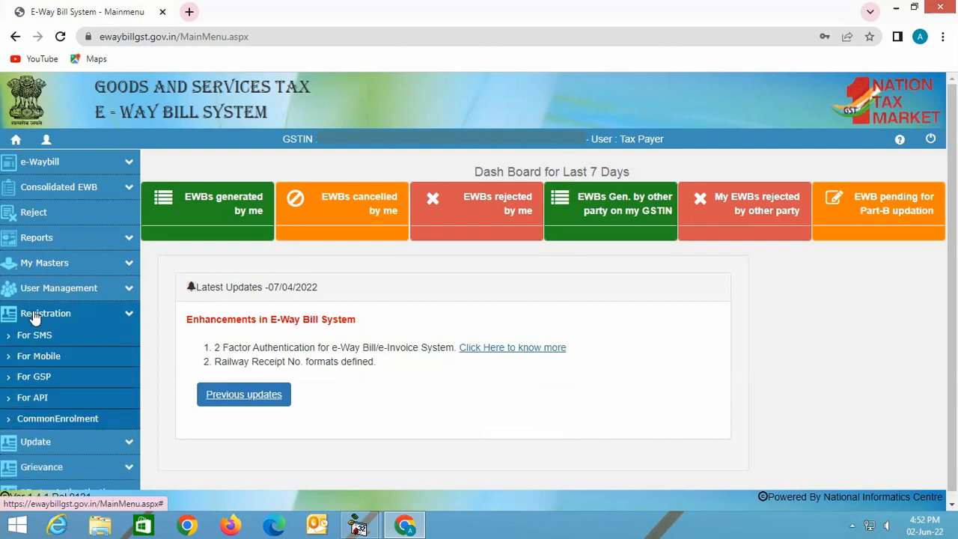
left_click(45, 379)
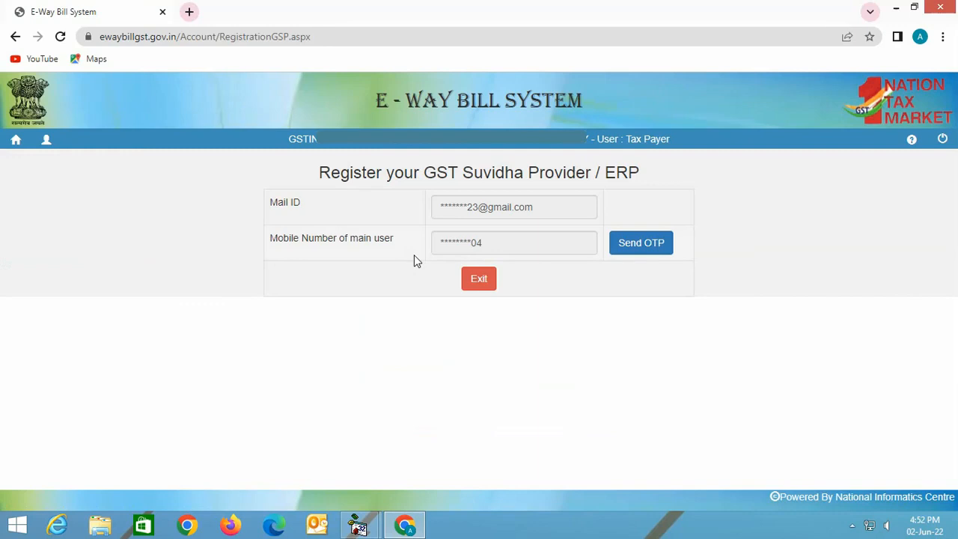
left_click(630, 253)
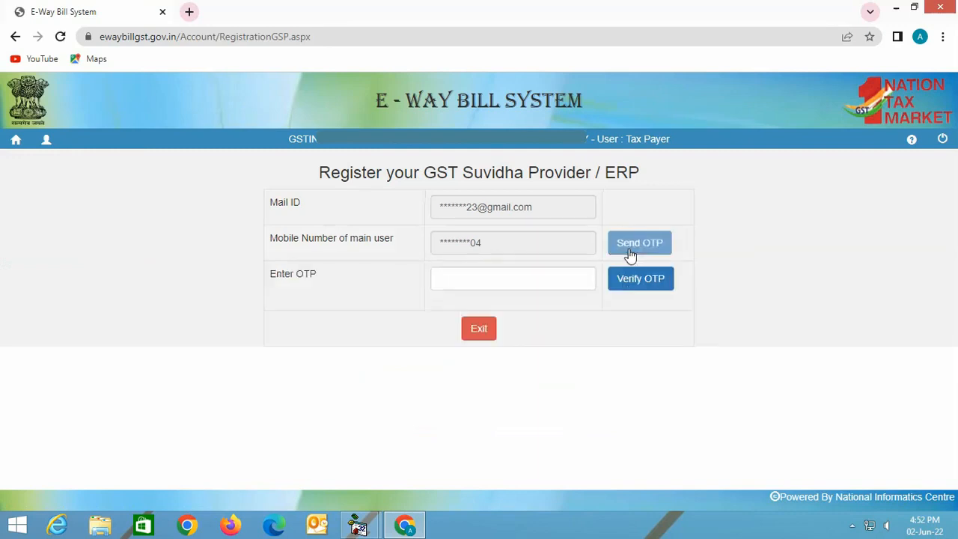
left_click(516, 278)
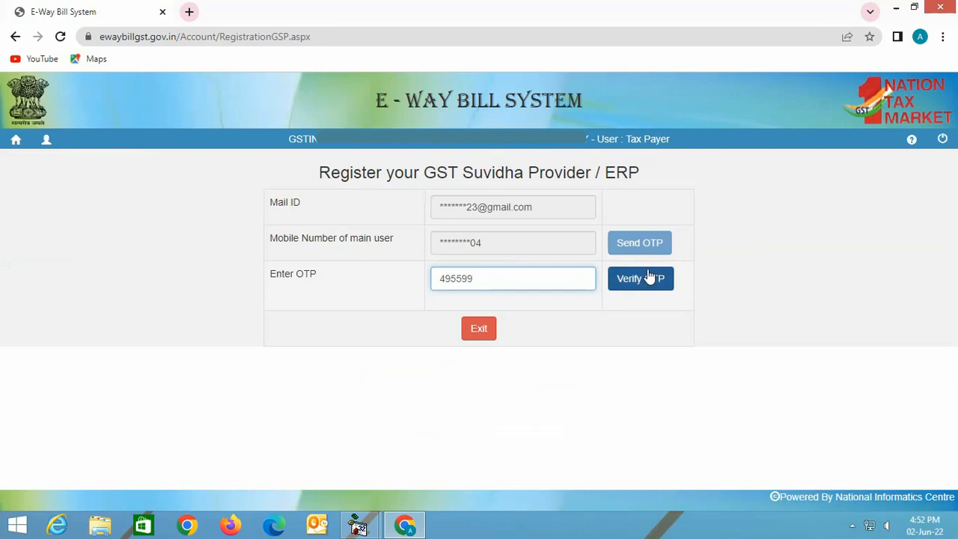
left_click(649, 277)
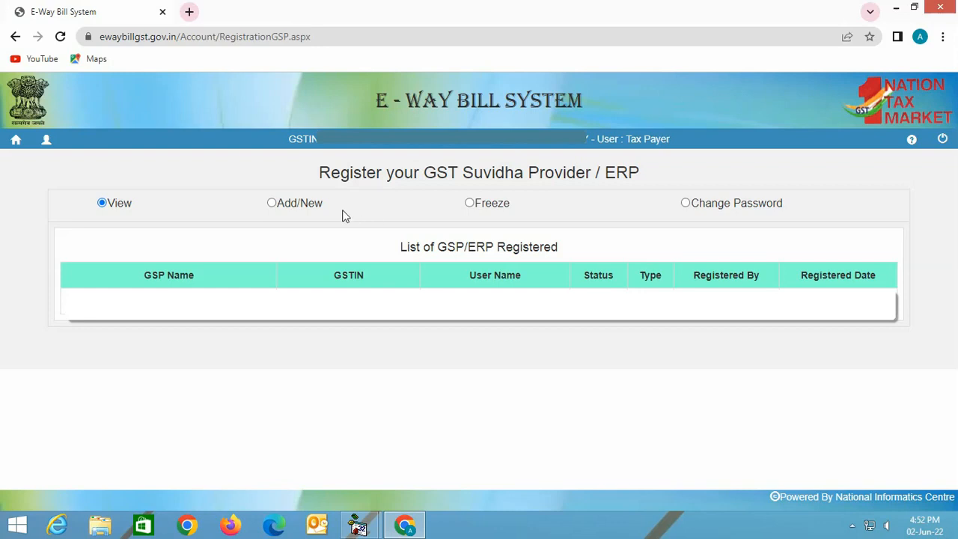
Start a new GSP registration for Webtel Electrosoft Private Limited, entering and repeating QWE as the user name suffix.
left_click(278, 204)
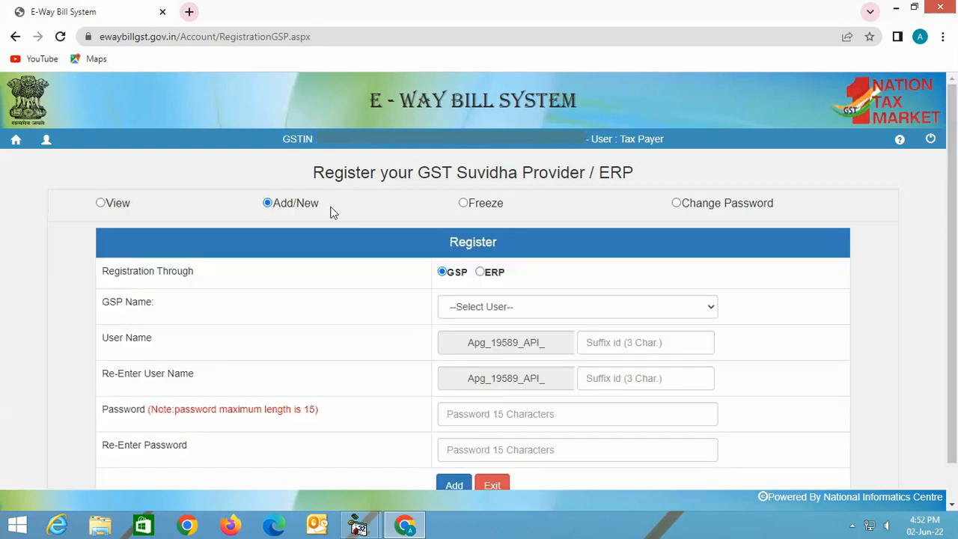
scroll(449, 288, "down", 1)
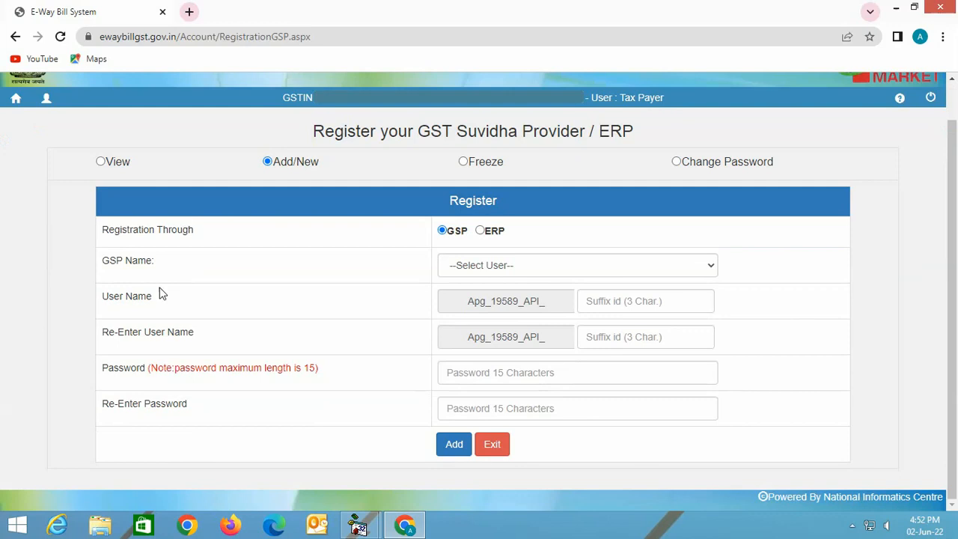
left_click(712, 276)
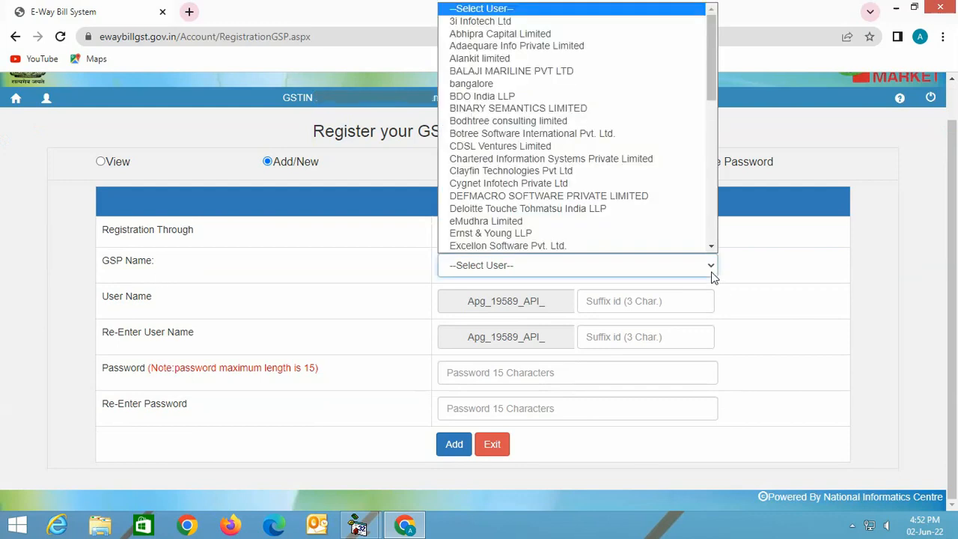
left_click_drag(712, 90, 688, 234)
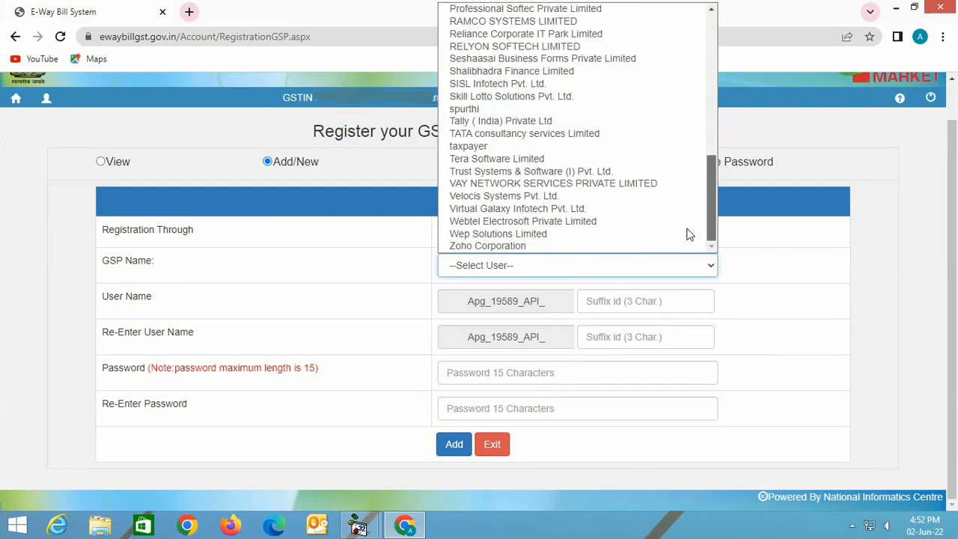
left_click(566, 221)
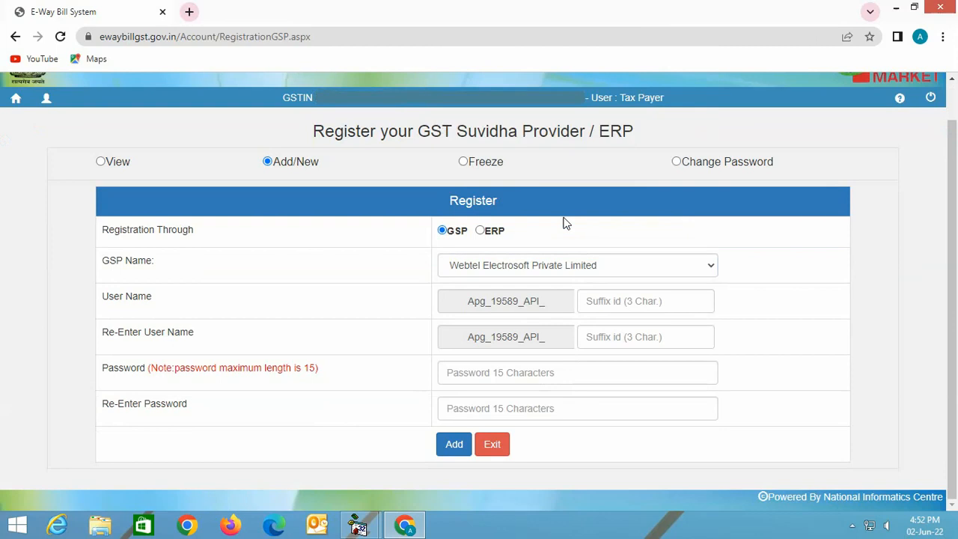
left_click(625, 304)
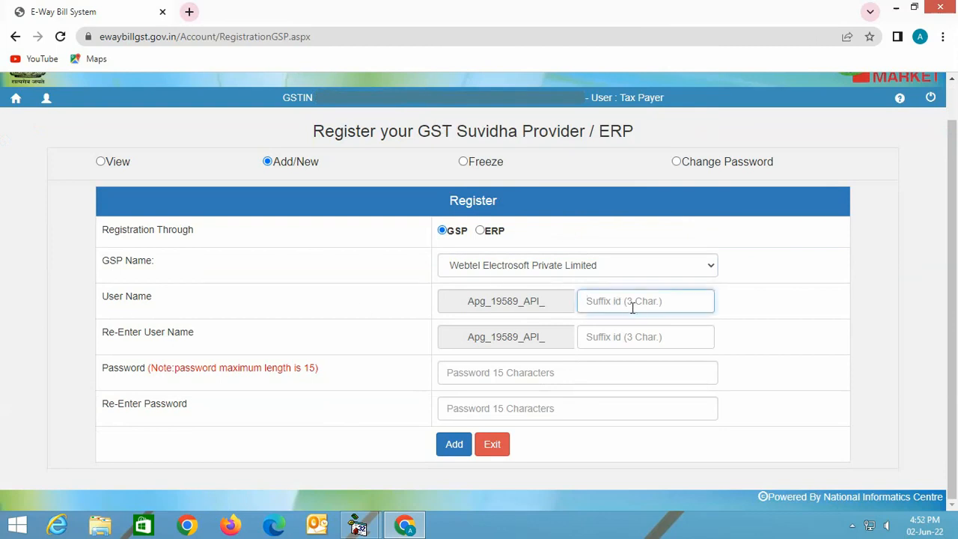
type("QWE")
left_click(637, 332)
type("QWE")
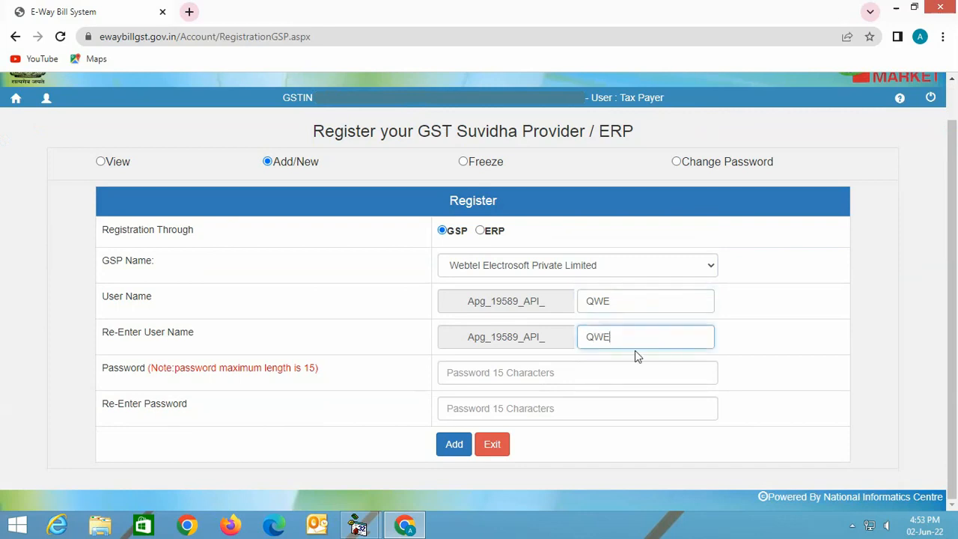
Enter and repeat the password for the Webtel GSP account, add the registration, and acknowledge the result.
left_click(513, 380)
type("**********")
left_click(615, 404)
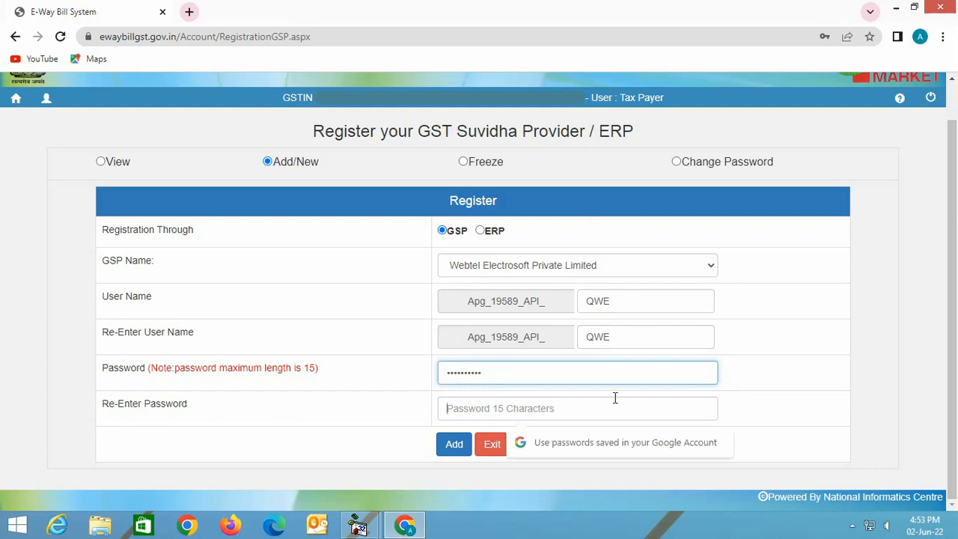
type("**********")
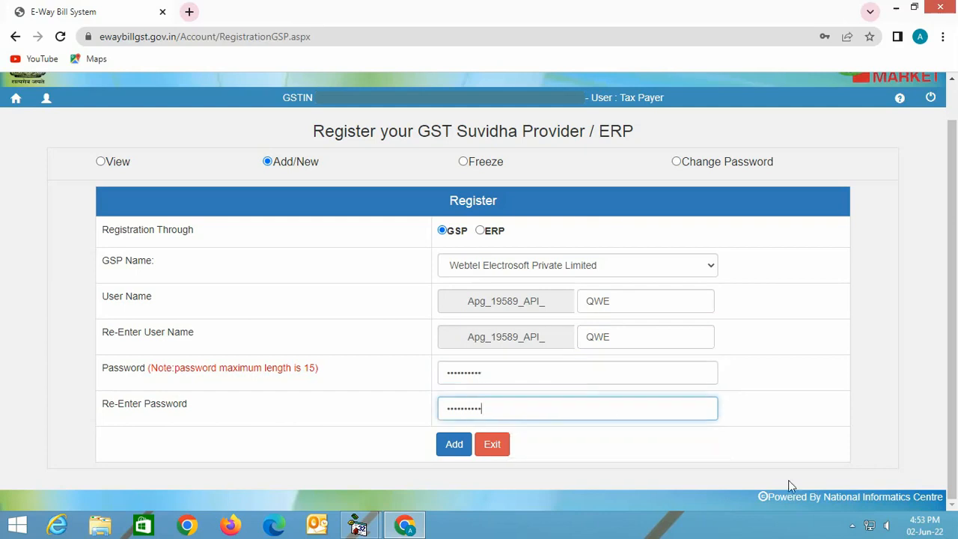
left_click(455, 445)
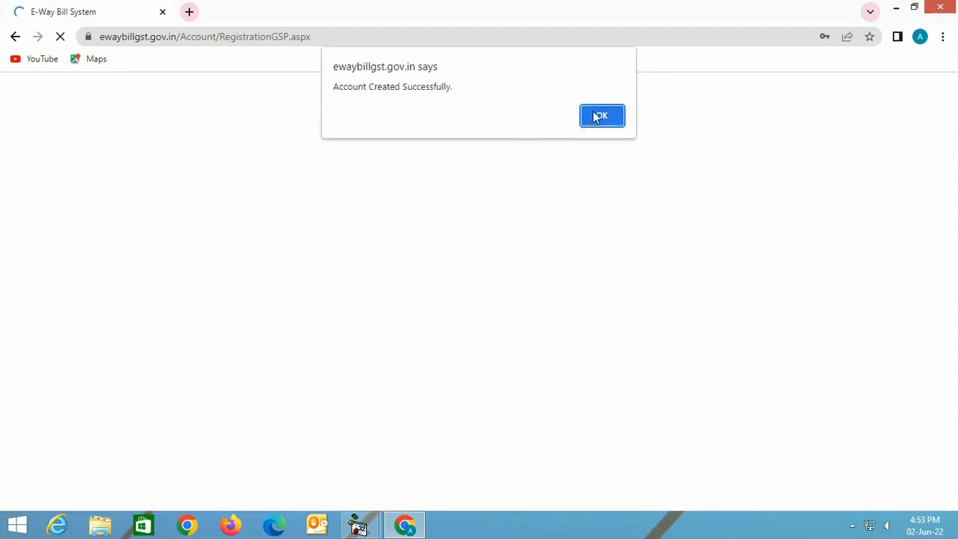
left_click(595, 116)
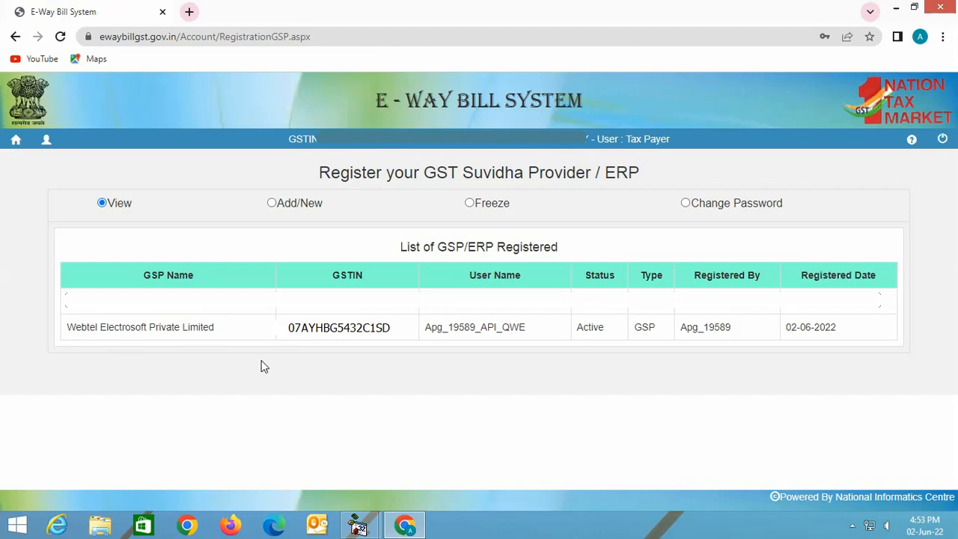
Start another GSP registration for Pinnacle Finserv Advisors Private Limited, entering and repeating asd as the user name suffix.
left_click(282, 205)
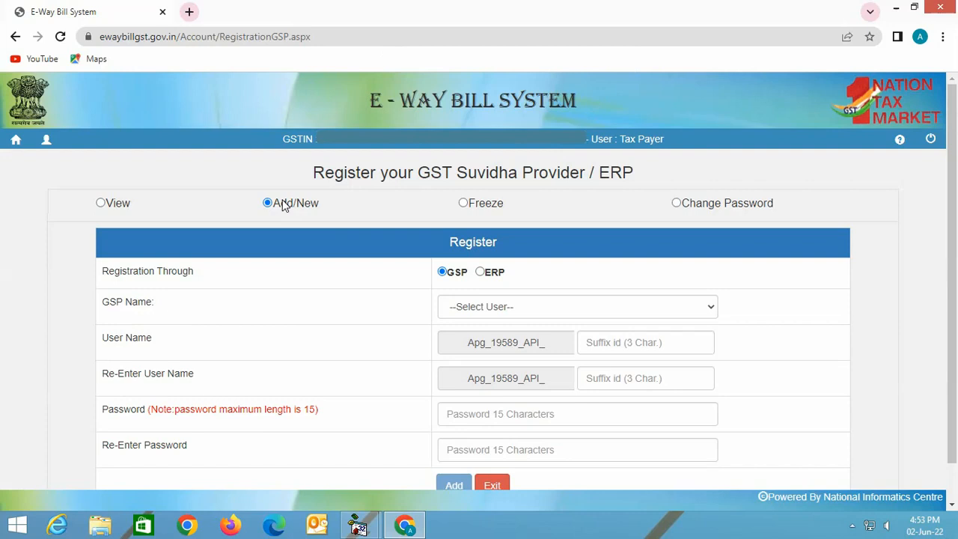
left_click(475, 308)
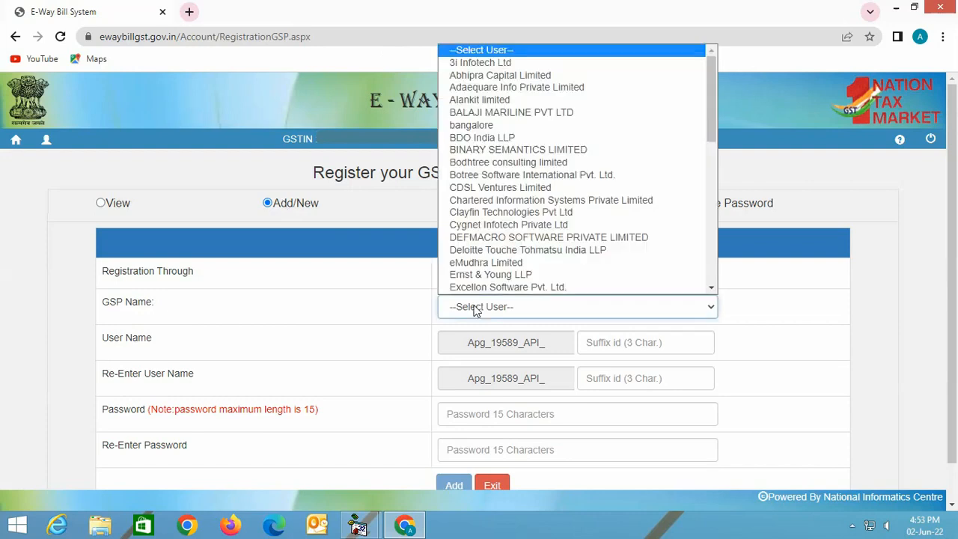
left_click_drag(710, 125, 720, 200)
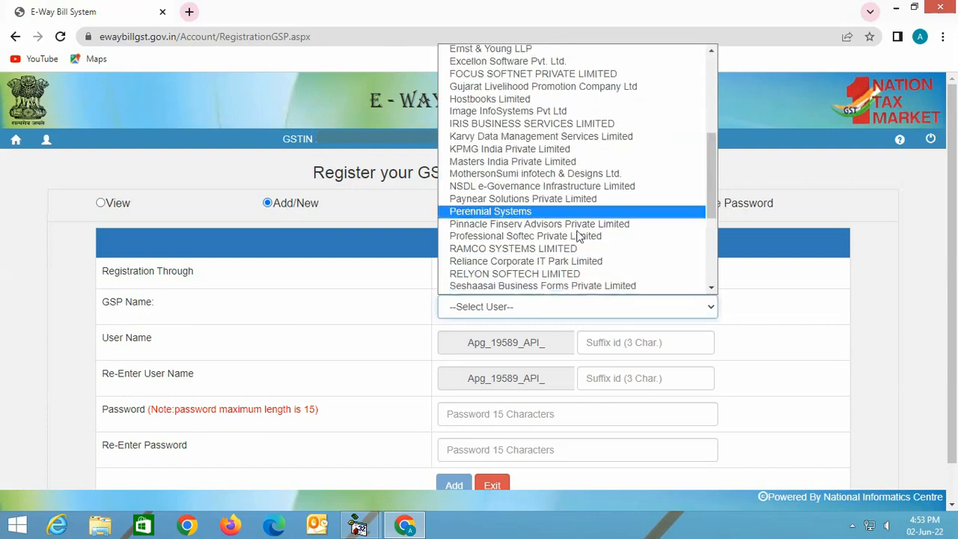
left_click(552, 225)
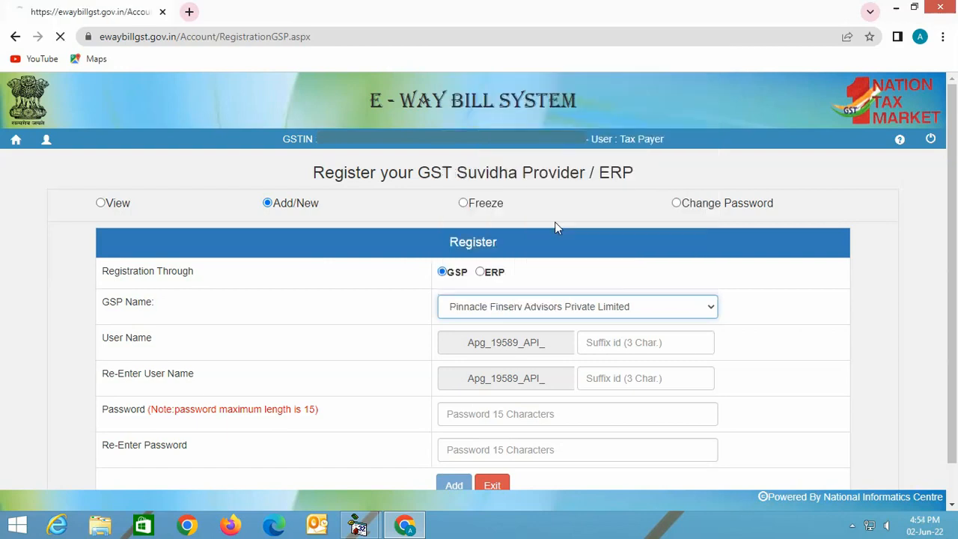
left_click(597, 344)
type("asd")
left_click(628, 380)
type("asd")
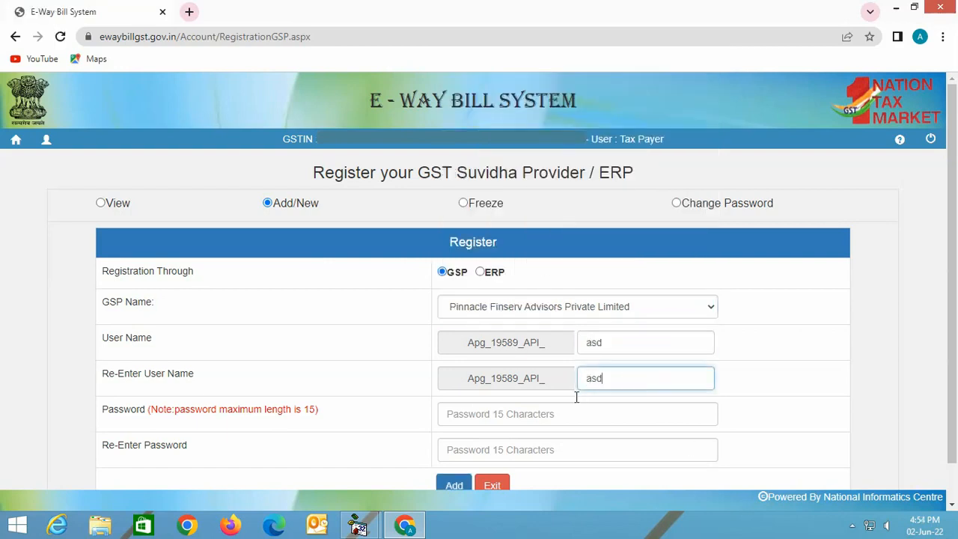
Enter and repeat the password for the Pinnacle GSP account, add the registration, and acknowledge the result.
left_click(494, 414)
type("••••••••••")
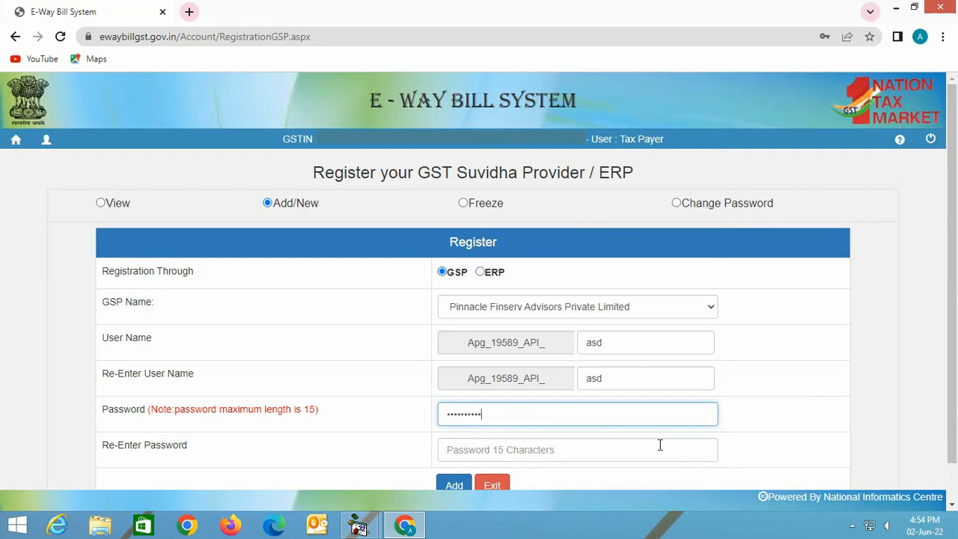
left_click(659, 446)
type("••••••••••")
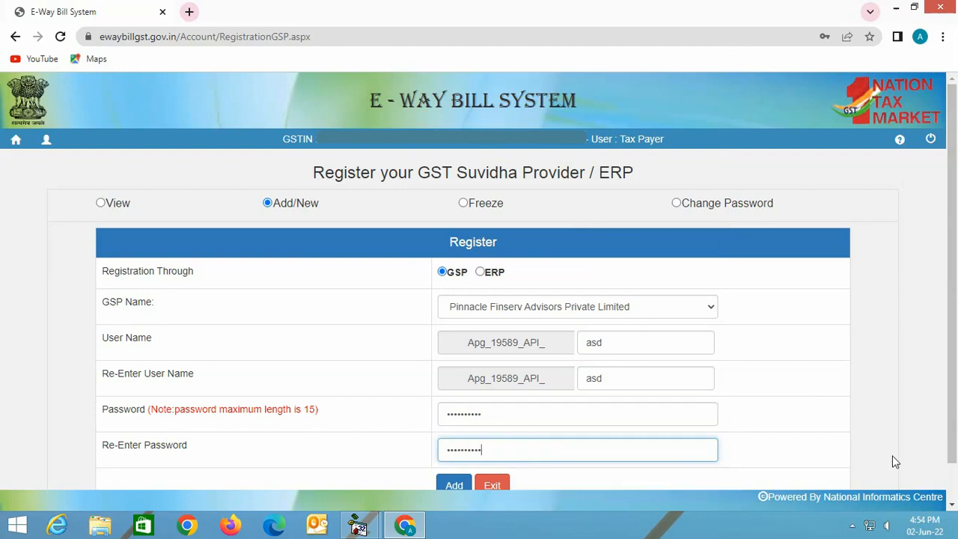
scroll(895, 461, "down", 1)
left_click(454, 446)
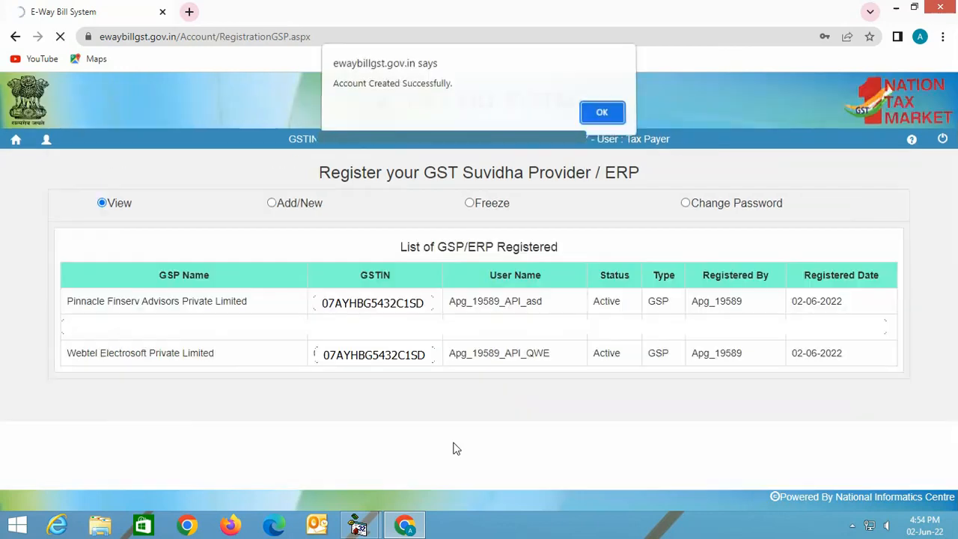
left_click(602, 116)
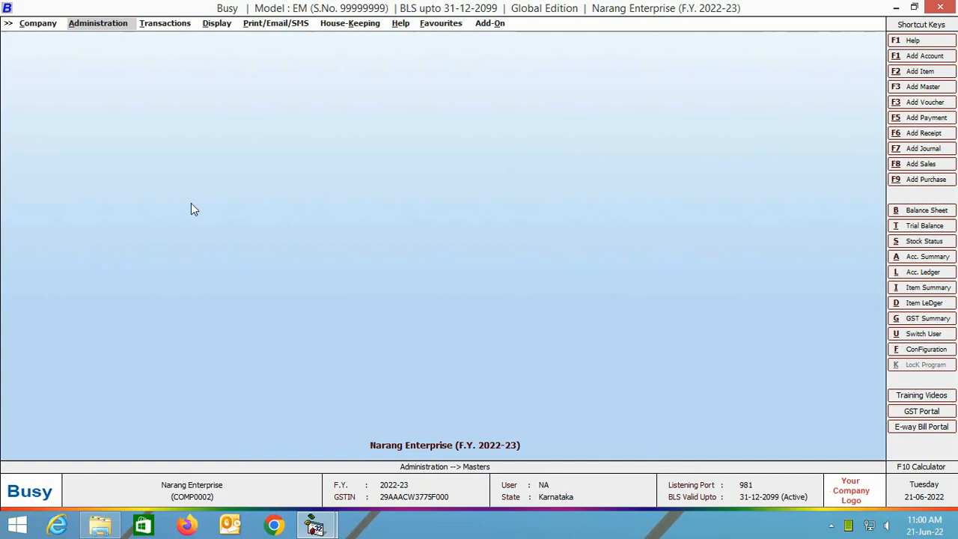
In Busy, open the E-Way Bill Configuration from the GST/VAT section of the company's Features / Options.
left_click(118, 27)
left_click(119, 48)
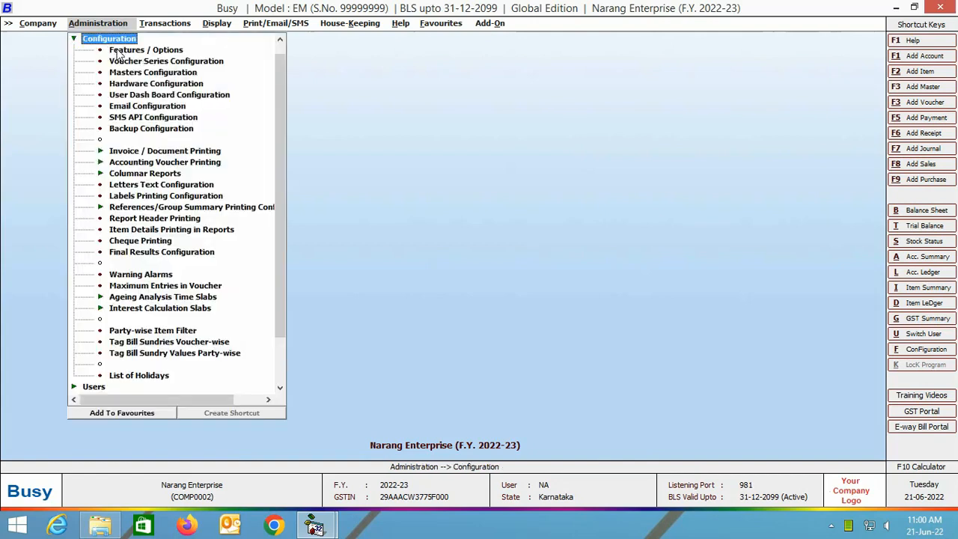
left_click(119, 50)
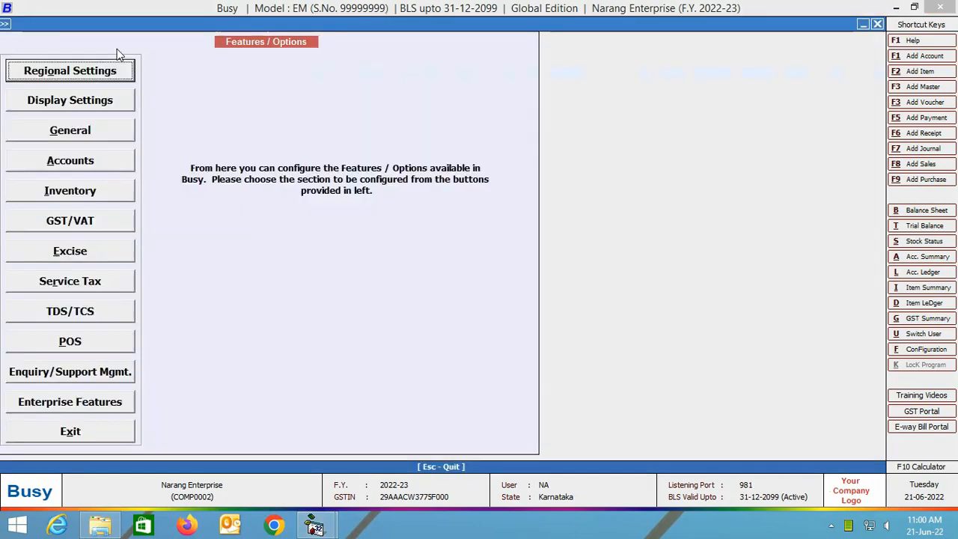
left_click(133, 221)
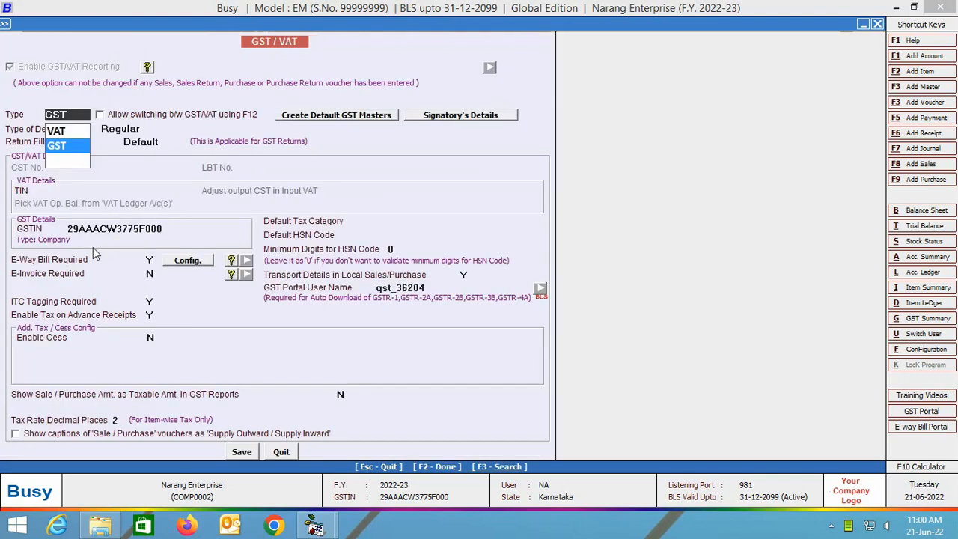
left_click(189, 261)
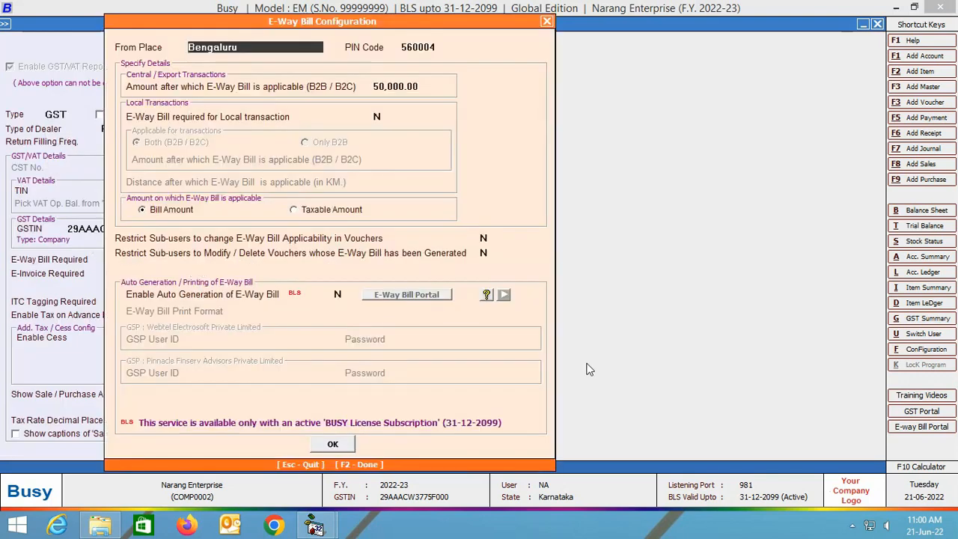
Enable auto generation of E-Way Bills by setting the option to Y.
left_click(339, 294)
type("y")
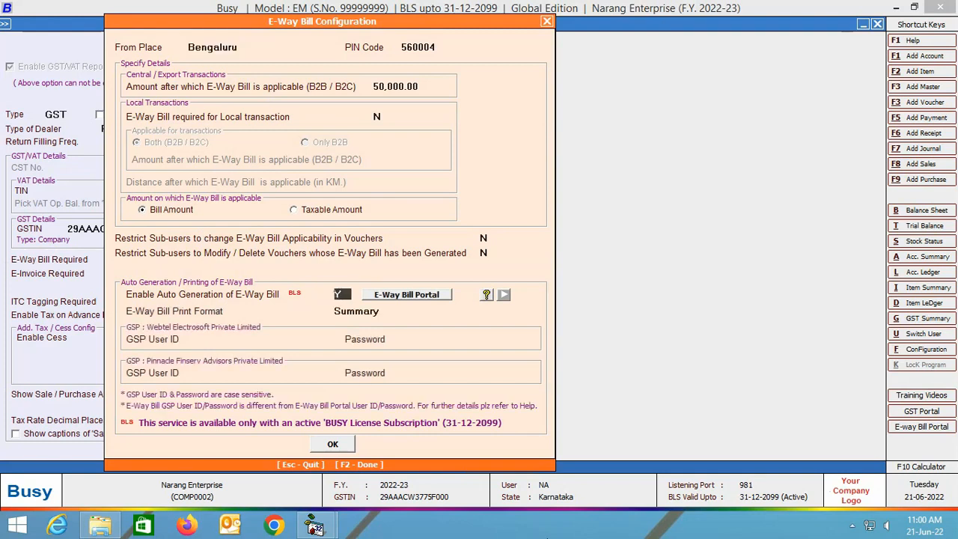
key("Return")
key("Return")
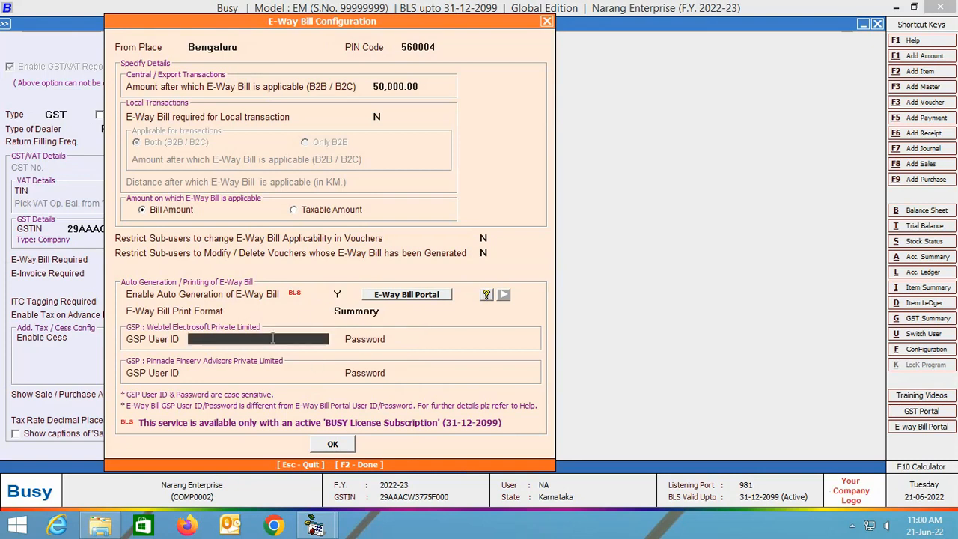
Enter the GSP user ID and the account password for Webtel Electrosoft Private Limited.
type("Apg_19589_API_QWE")
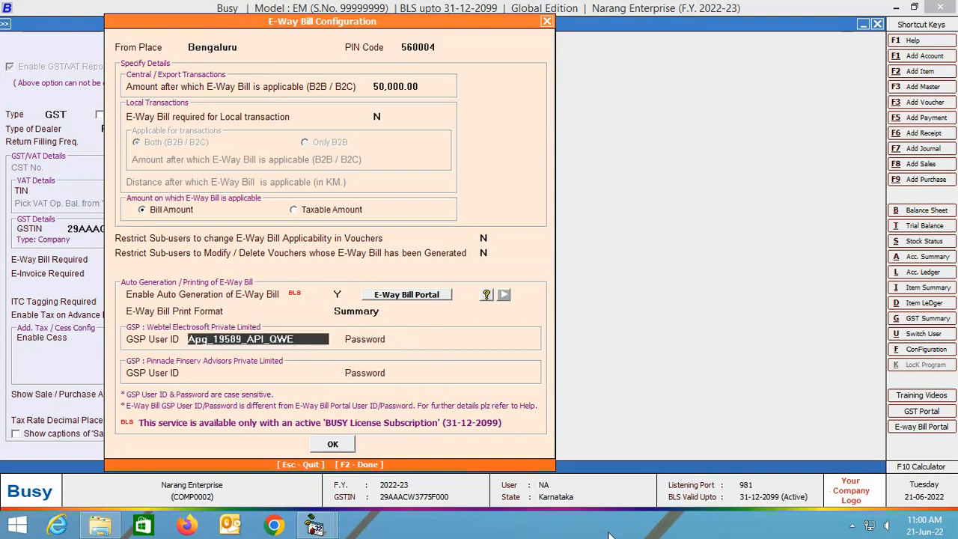
key("Return")
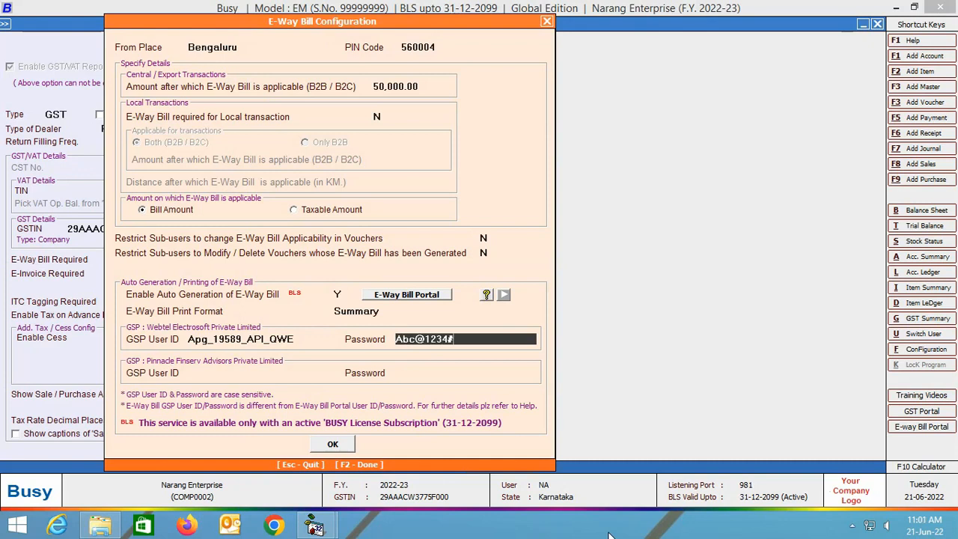
key("Return")
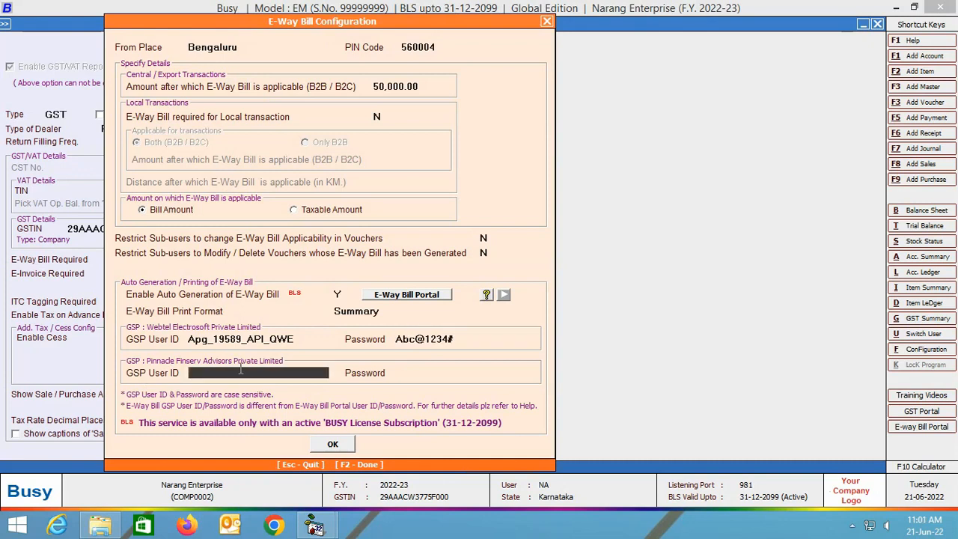
Fill in the GSP user ID and the account password for Pinnacle Finserv Advisors Private Limited.
type("Apg_19589_API_asd")
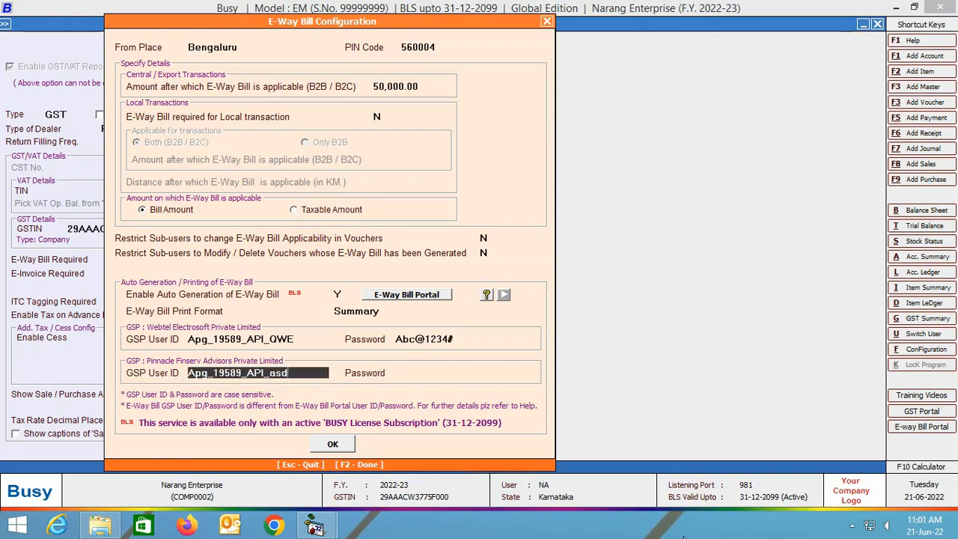
key("Return")
key("Return")
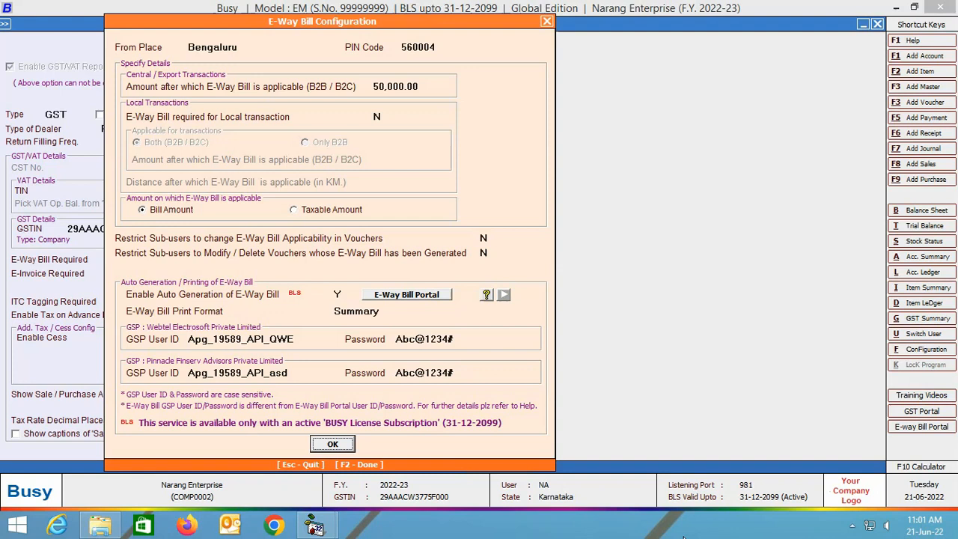
Confirm the E-Way Bill configuration and save the company's GST/VAT settings.
left_click(329, 446)
left_click(244, 452)
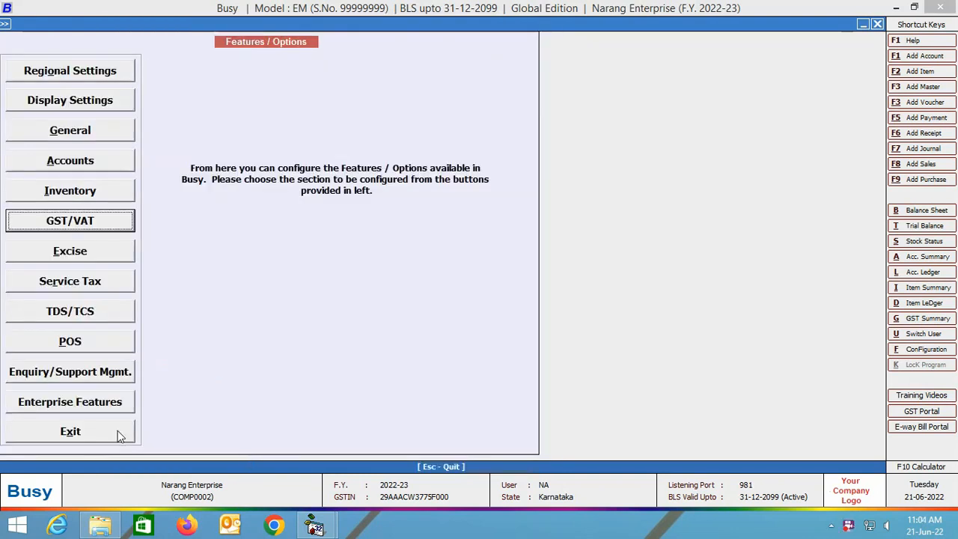
left_click(117, 425)
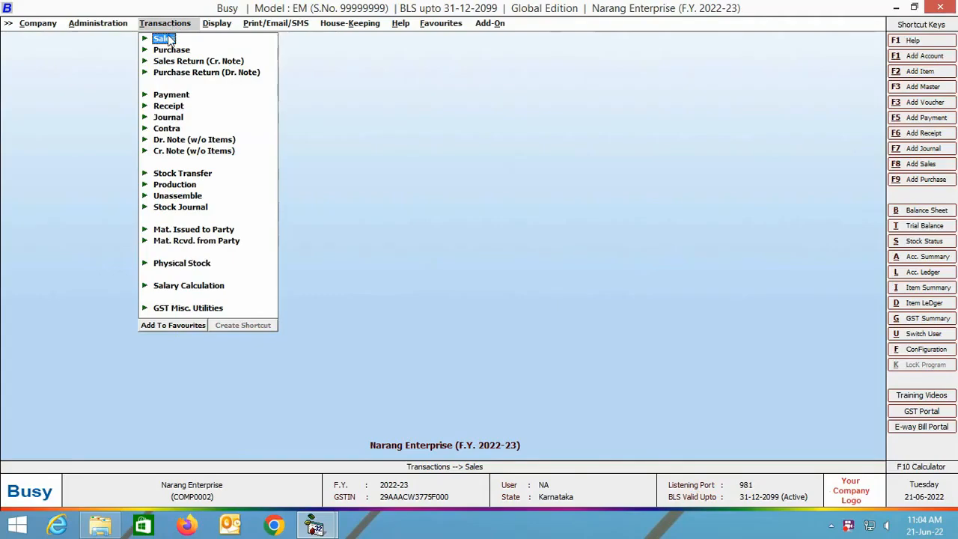
Start a new sales voucher numbered EWAY-1111 with Akshat Enterprises as the party.
left_click(165, 39)
left_click(187, 49)
key("Return")
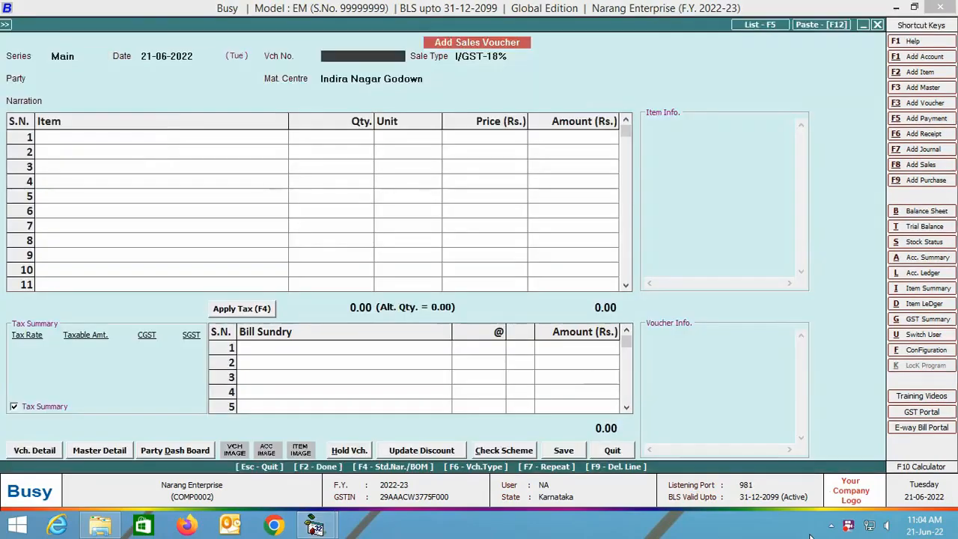
type("1111")
key("Return")
key("Return")
type("ak")
key("Return")
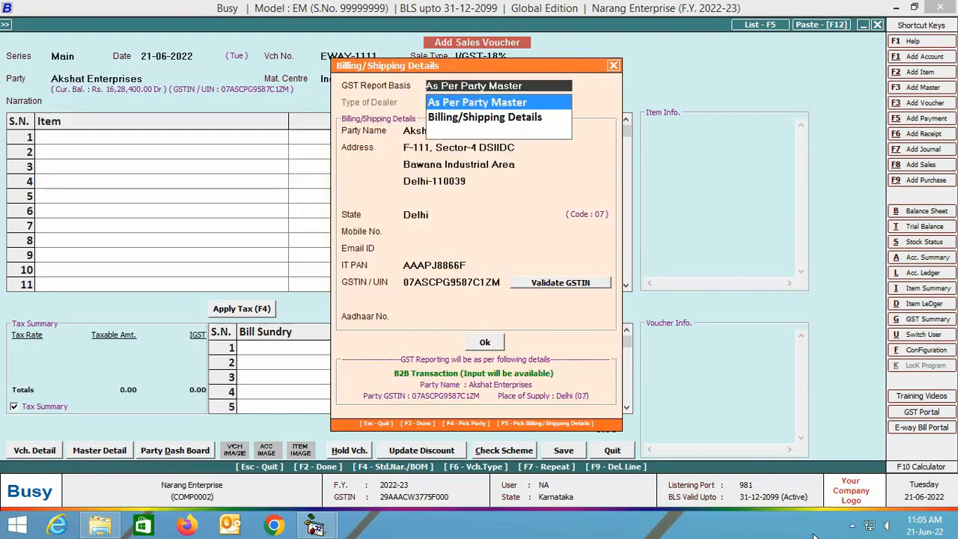
Keep the GST report basis As Per Party Master and add 8 in Style Small Box as the first item.
key("Return")
Set the item's quantity to 1000 Pcs. at a price of Rs. 98 and apply 18% IGST.
key("Return")
key("Return")
key("Return")
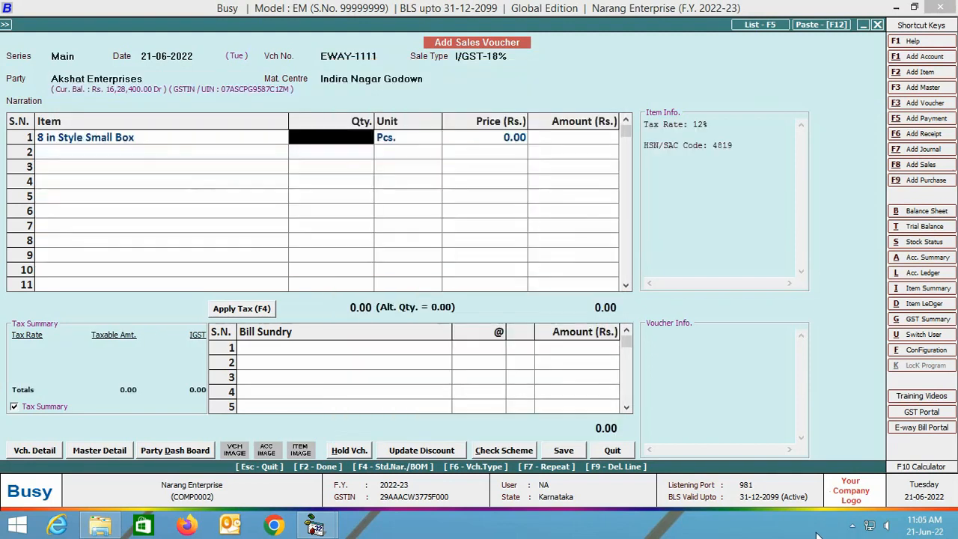
type("1000")
key("Return")
key("Return")
type("98")
key("Return")
key("Return")
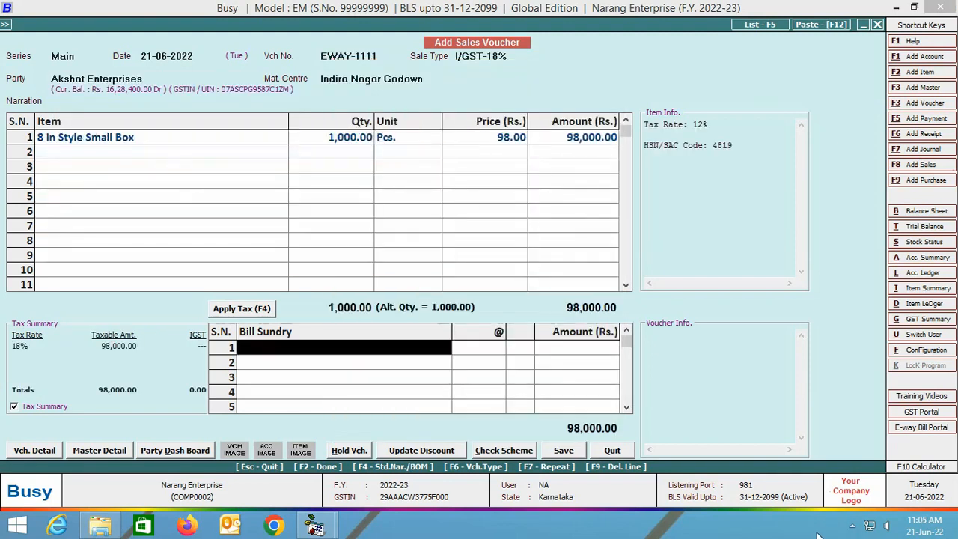
key("F4")
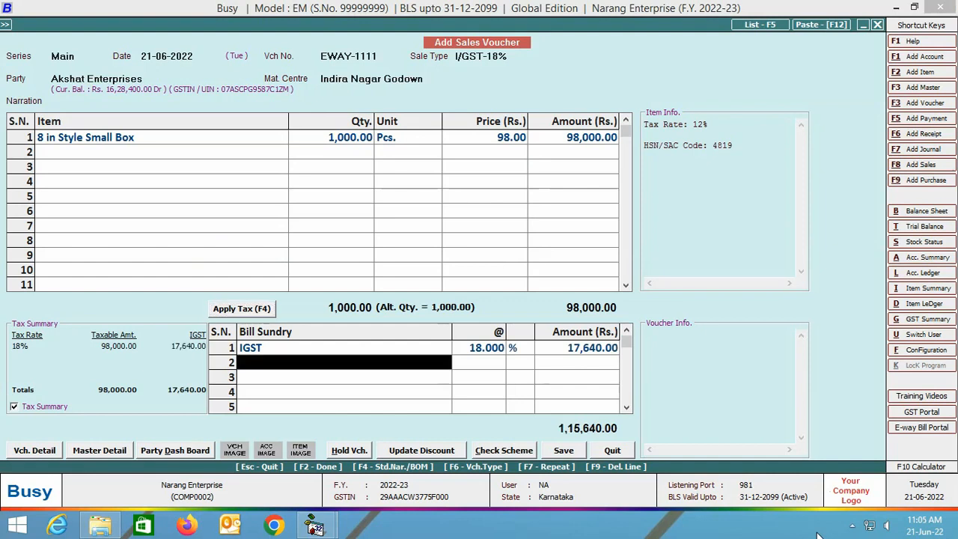
In the transport details, choose Avtar Transport Services with GR/RR number 98711 and vehicle number KA12KA1234.
key("Return")
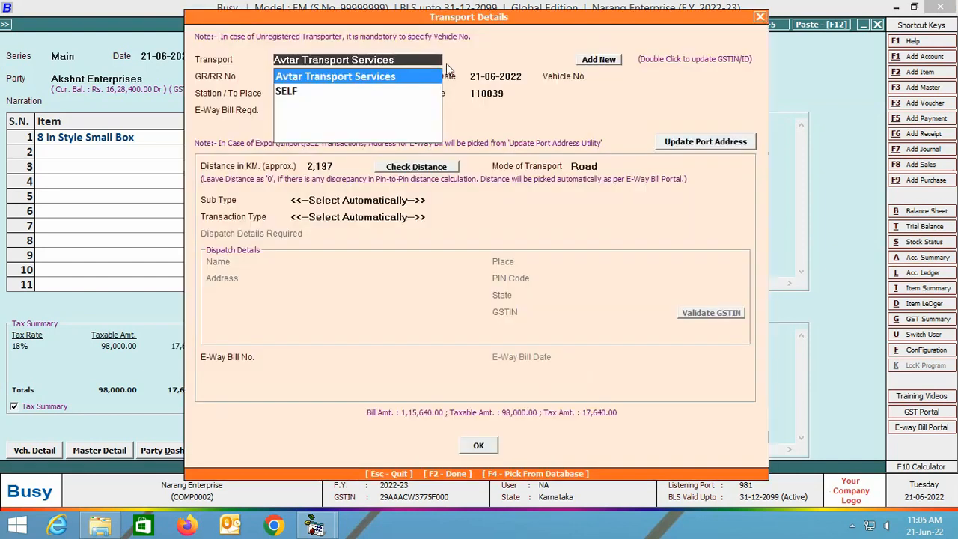
key("Return")
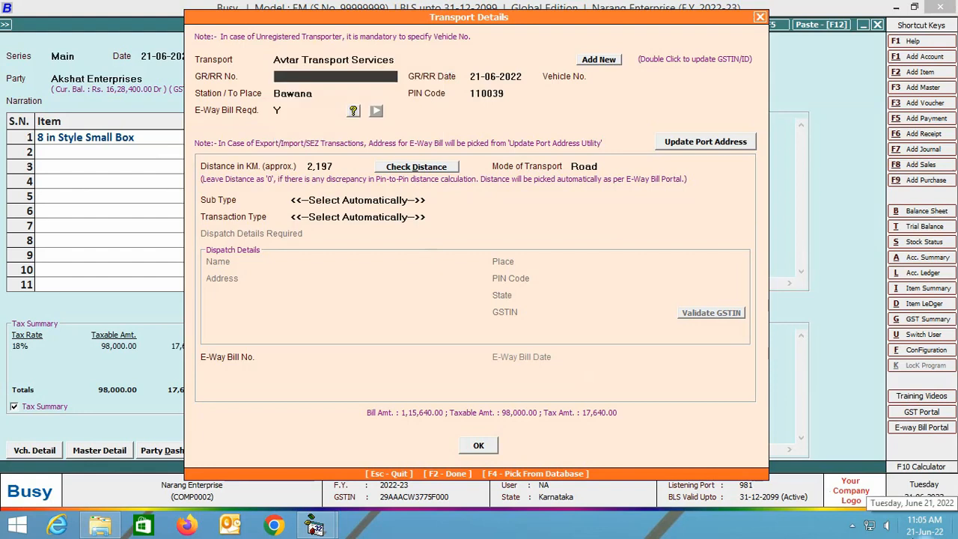
type("98711")
key("Return")
type("KA12KA1234")
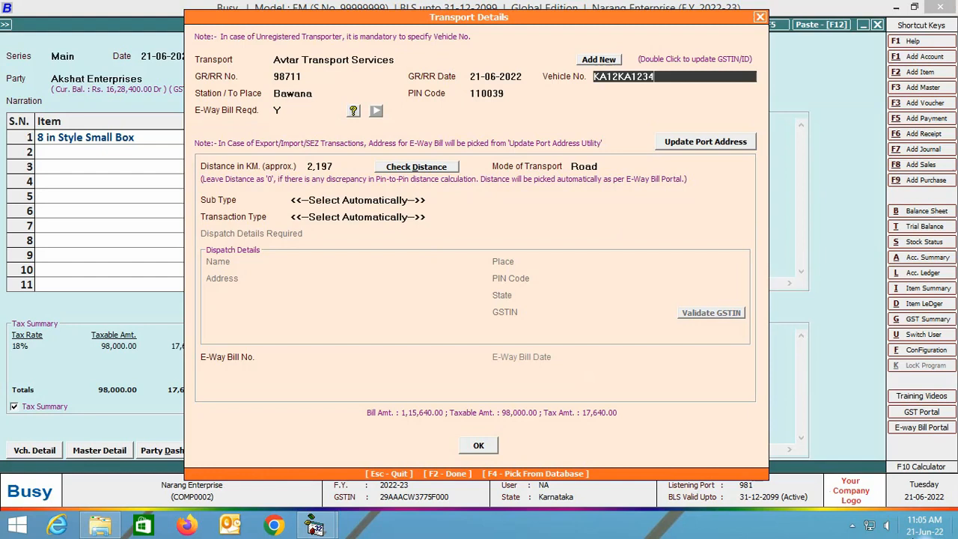
key("Return")
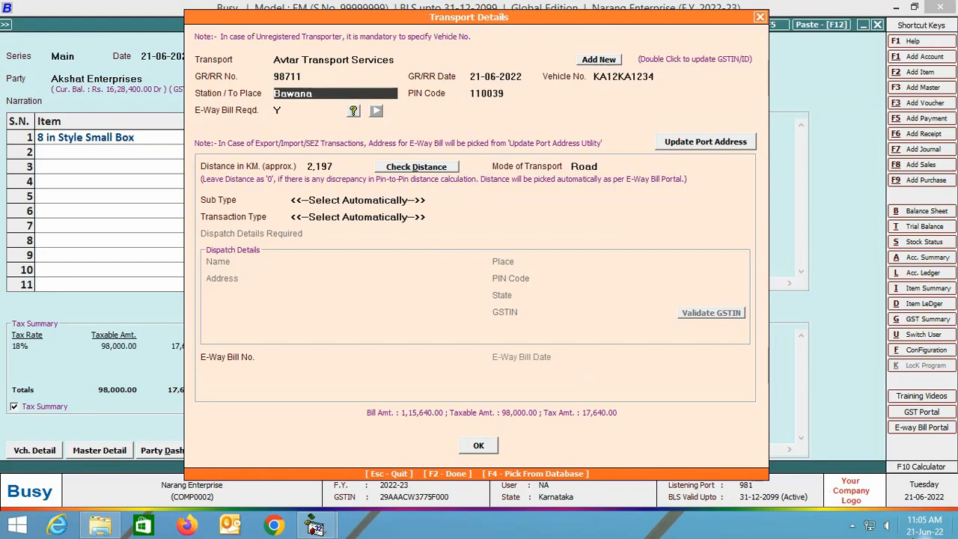
Keep station Bawana, E-Way Bill required Y, distance 2,197 km and Road transport, with Sub Type and Transaction Type on automatic selection.
key("Return")
key("Return")
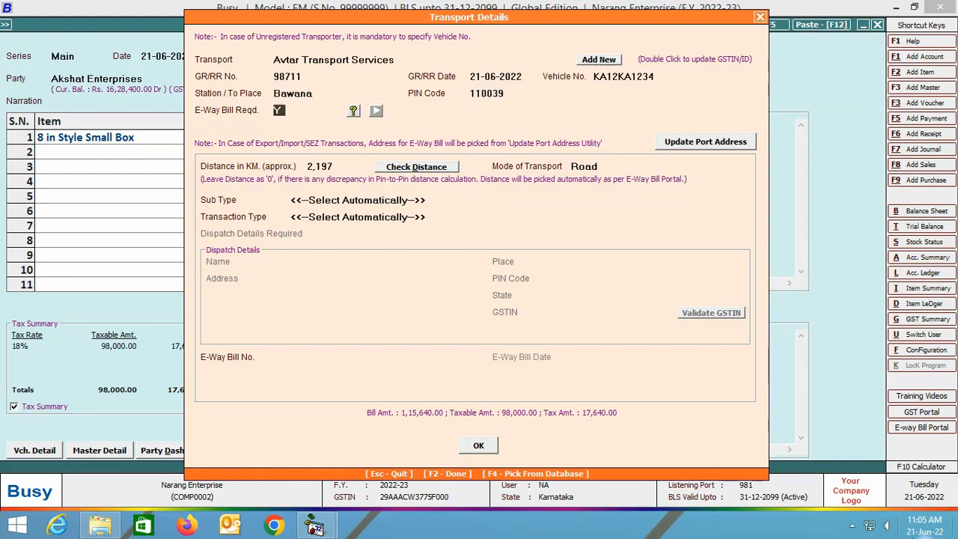
key("Return")
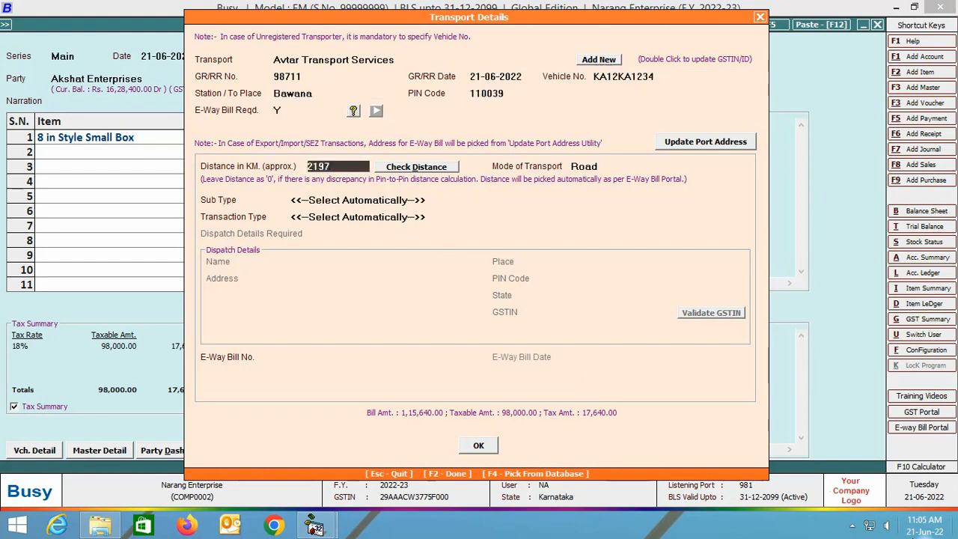
key("Return")
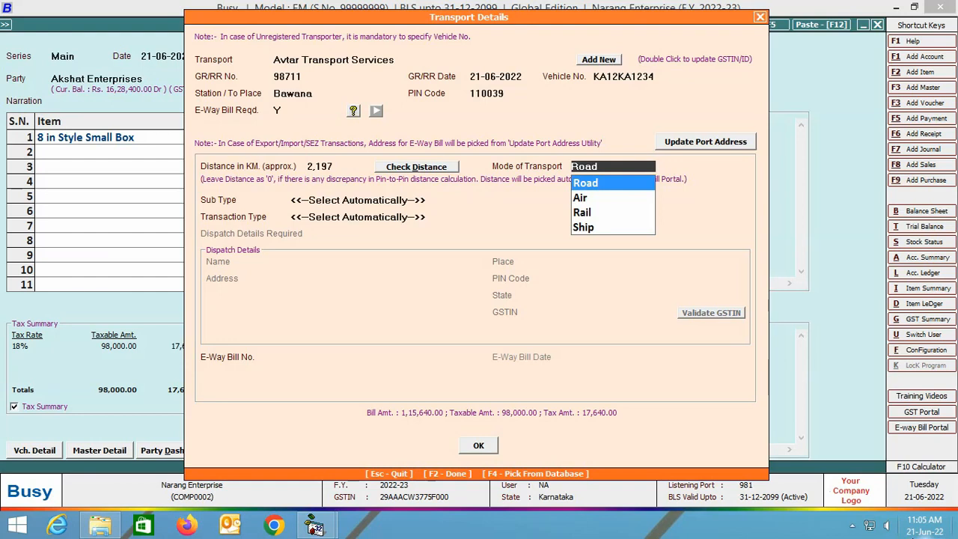
key("Return")
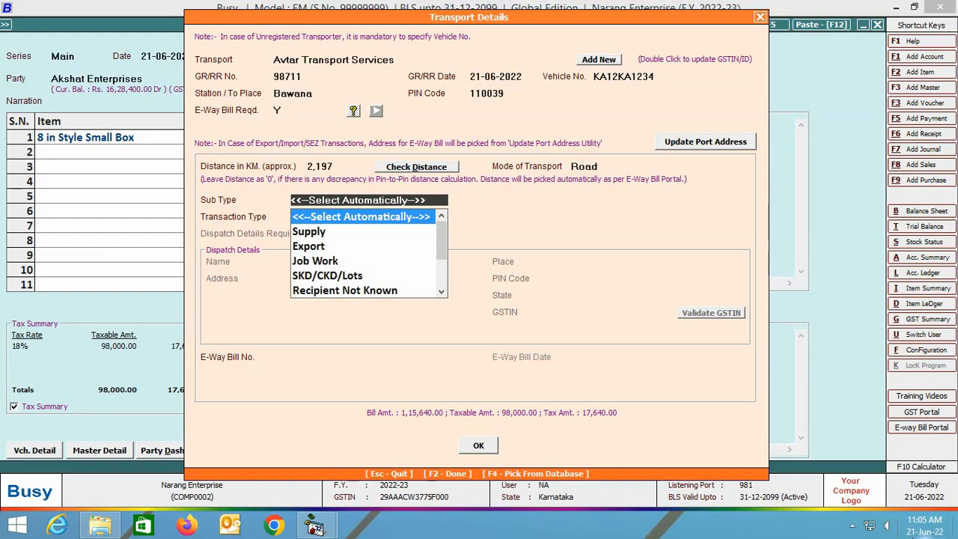
key("Return")
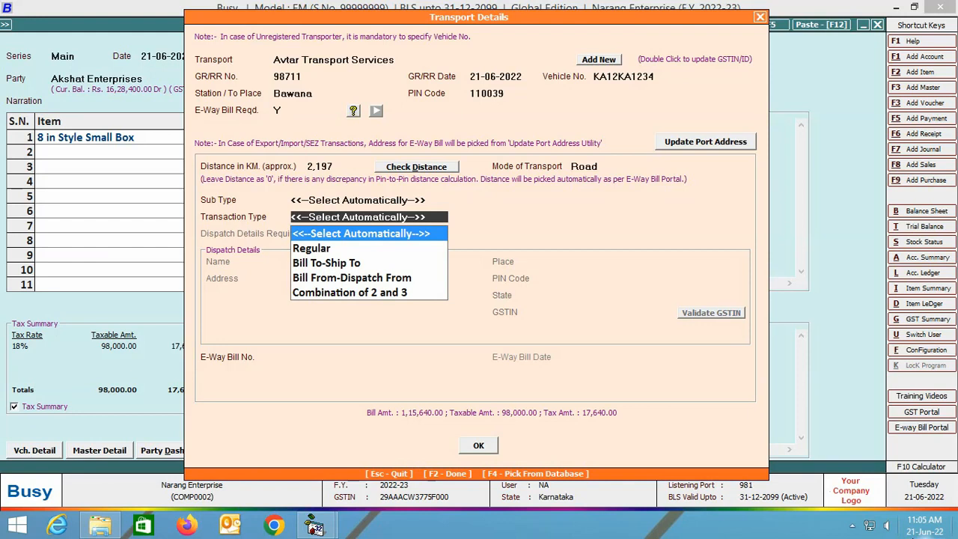
key("Return")
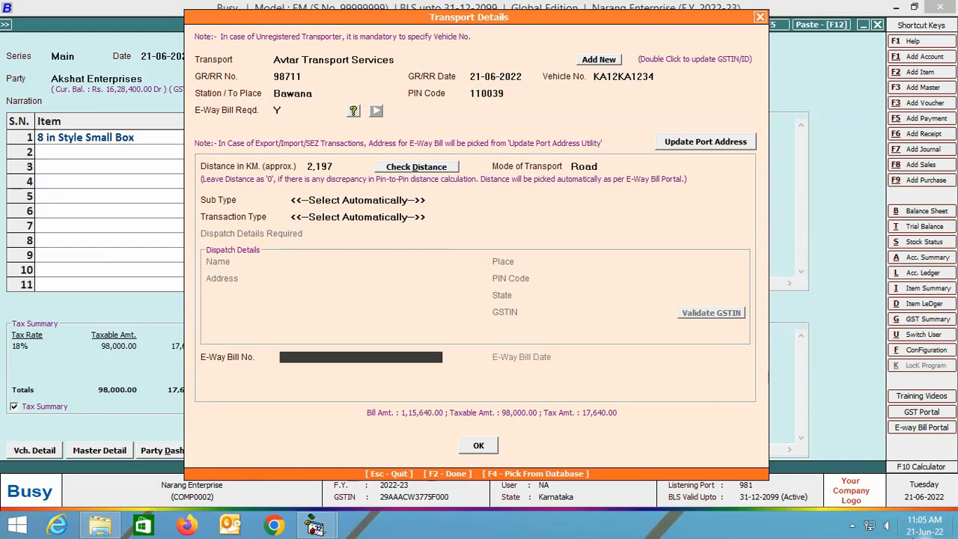
Leave the E-Way Bill number blank, confirm the transport details and save the sales voucher.
key("Return")
key("Return")
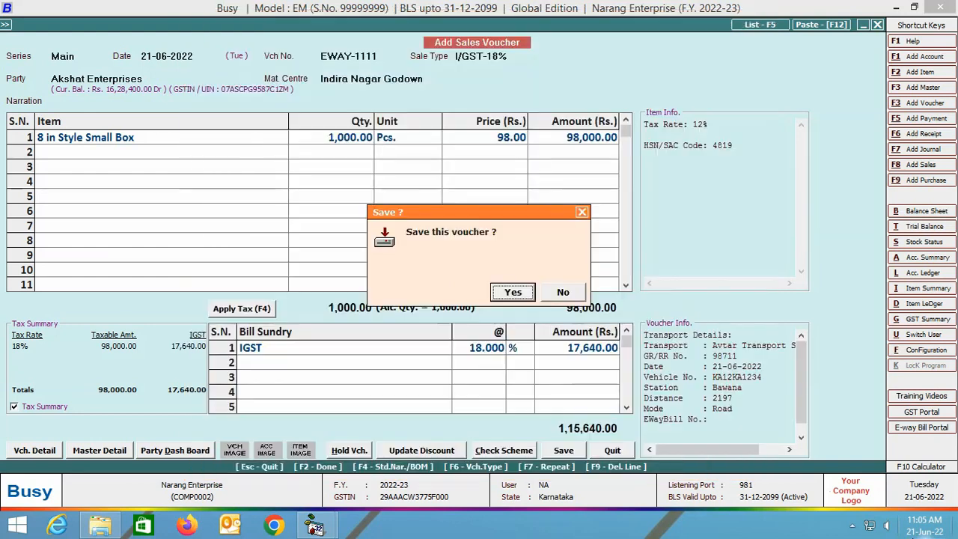
key("Return")
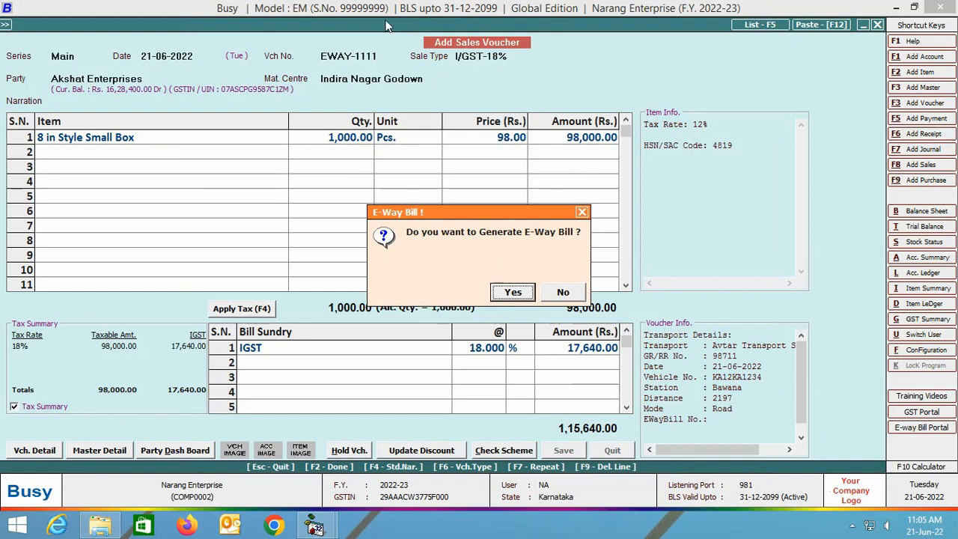
Choose automatic E-Way Bill generation, keeping account and item shown by Name, quantity in Main Unit and the remaining default options.
left_click(513, 290)
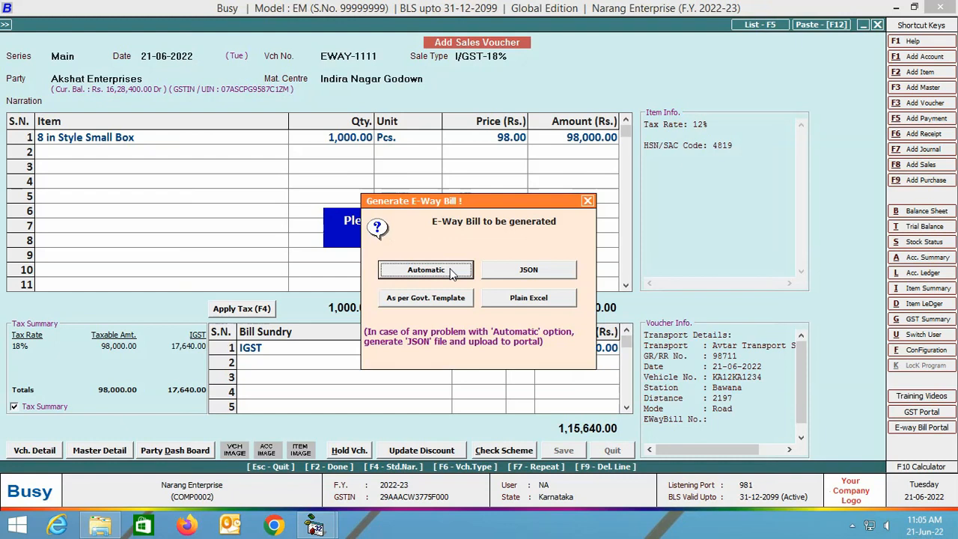
left_click(425, 270)
key("Return")
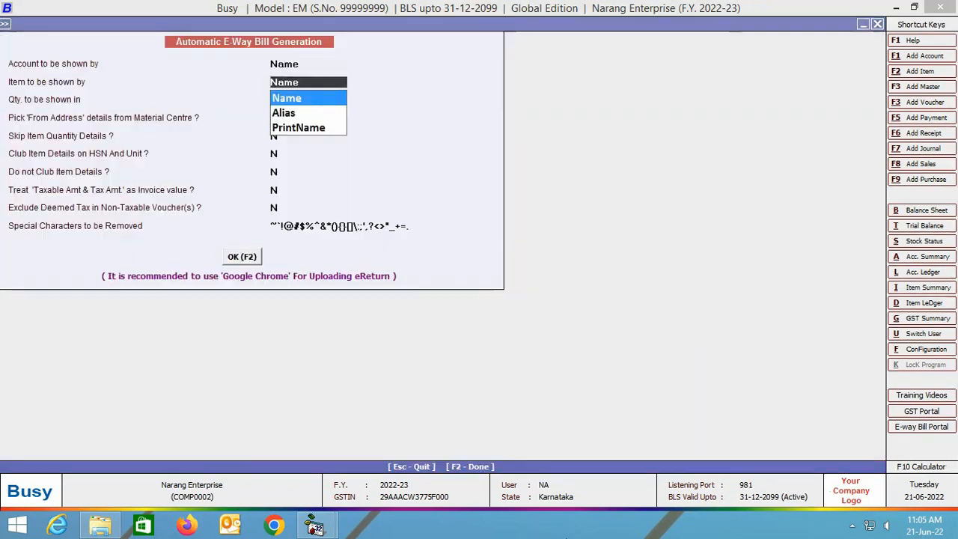
key("Return")
key("Return")
key("Return")
key("Return")
key("Return")
key("Return")
key("Return")
key("Return")
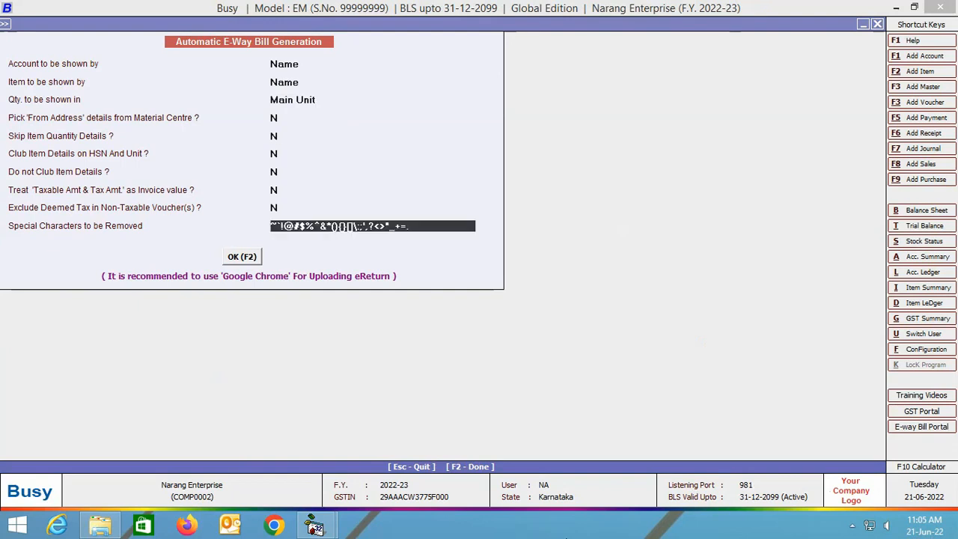
key("Return")
key("Return")
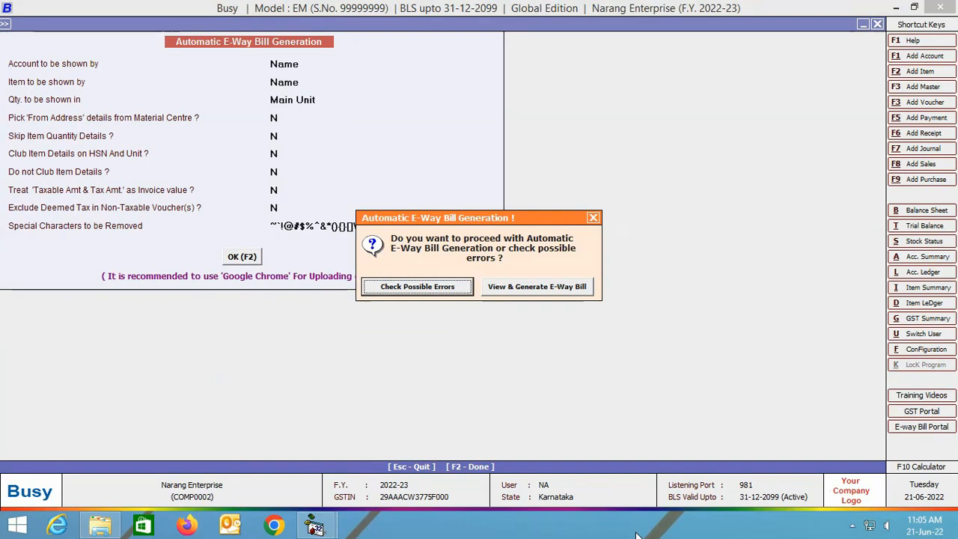
Check the voucher for possible errors, then generate the E-Way Bill and acknowledge the result.
left_click(387, 289)
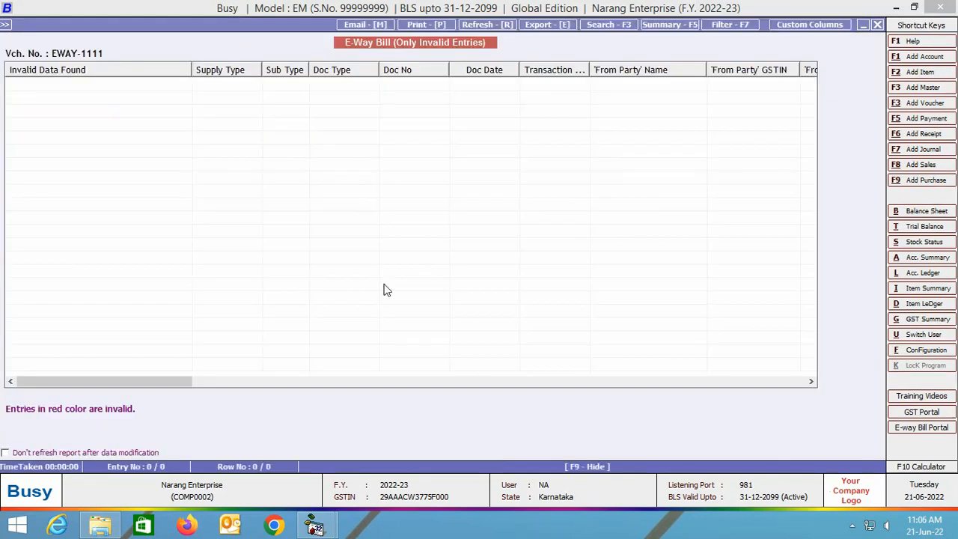
key("Escape")
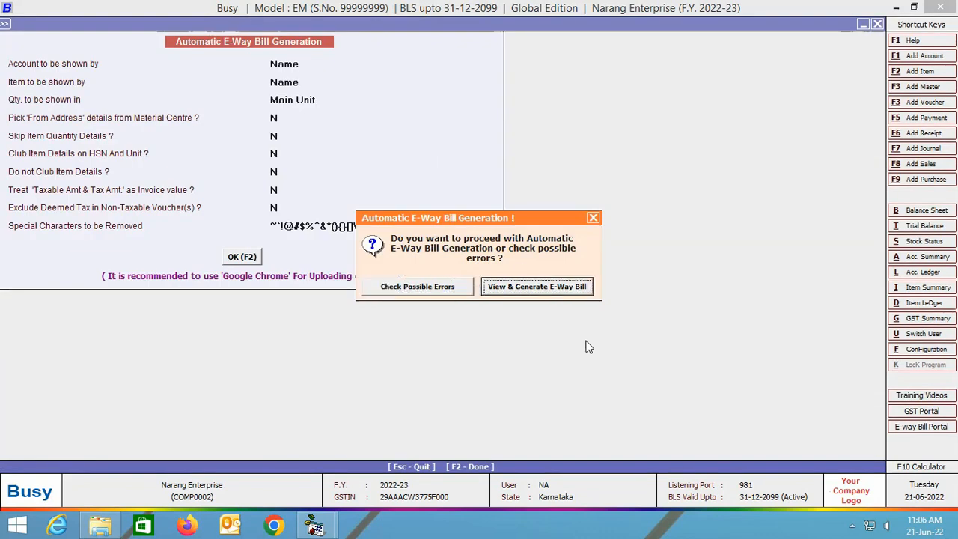
left_click(567, 291)
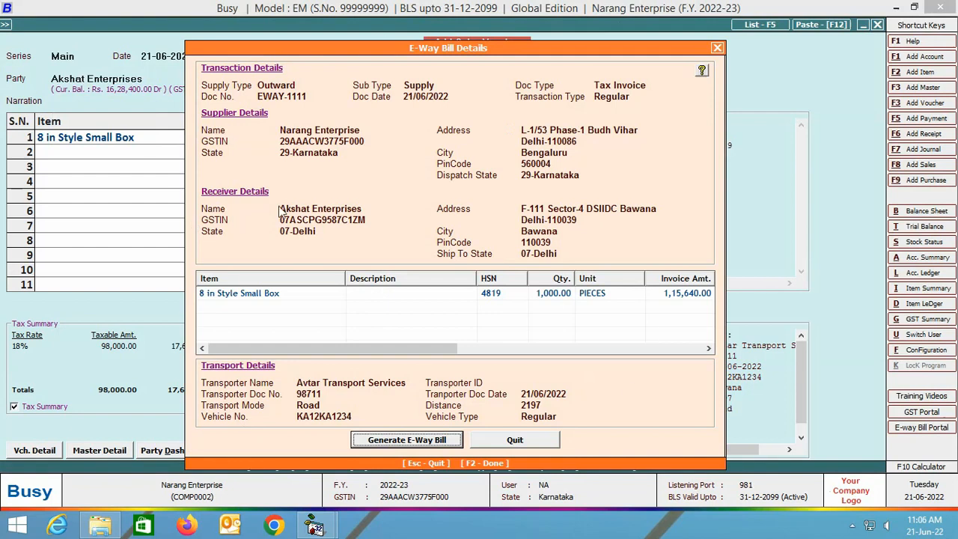
left_click(371, 441)
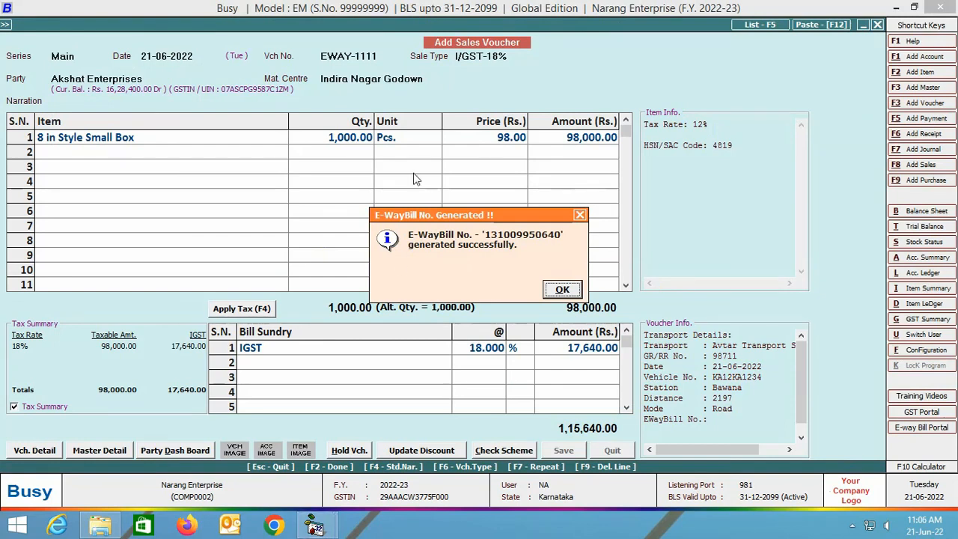
left_click(577, 293)
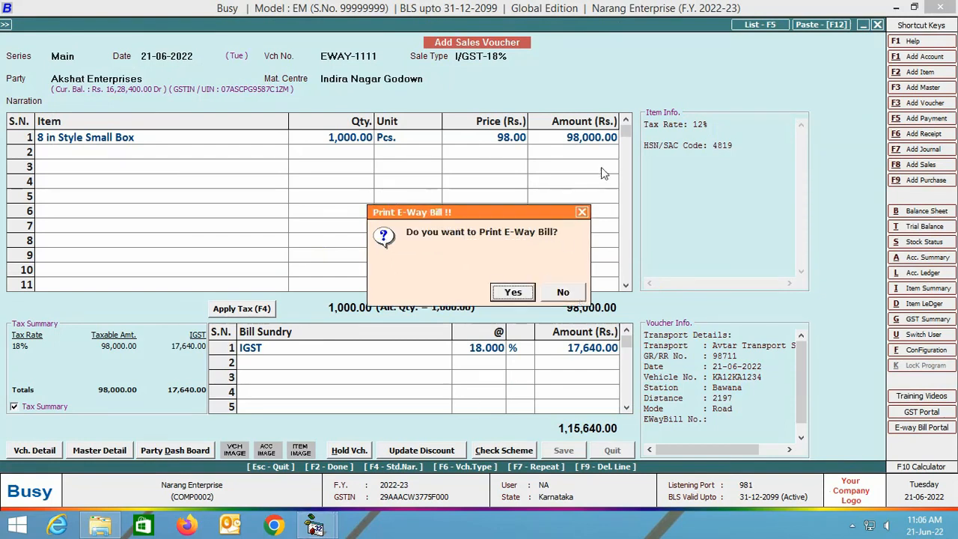
Print the generated E-Way Bill and look through the resulting PDF.
left_click(514, 292)
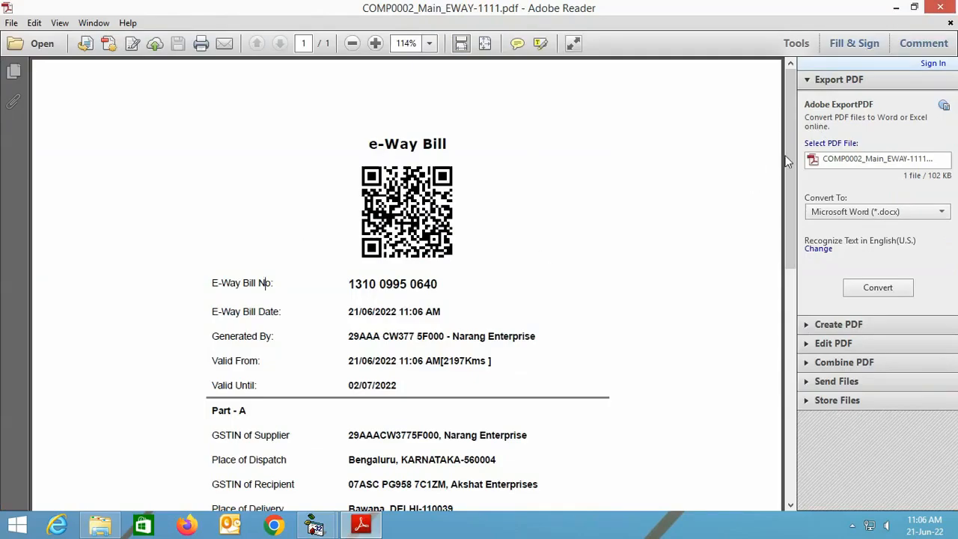
scroll(778, 280, "down", 8)
scroll(757, 394, "up", 8)
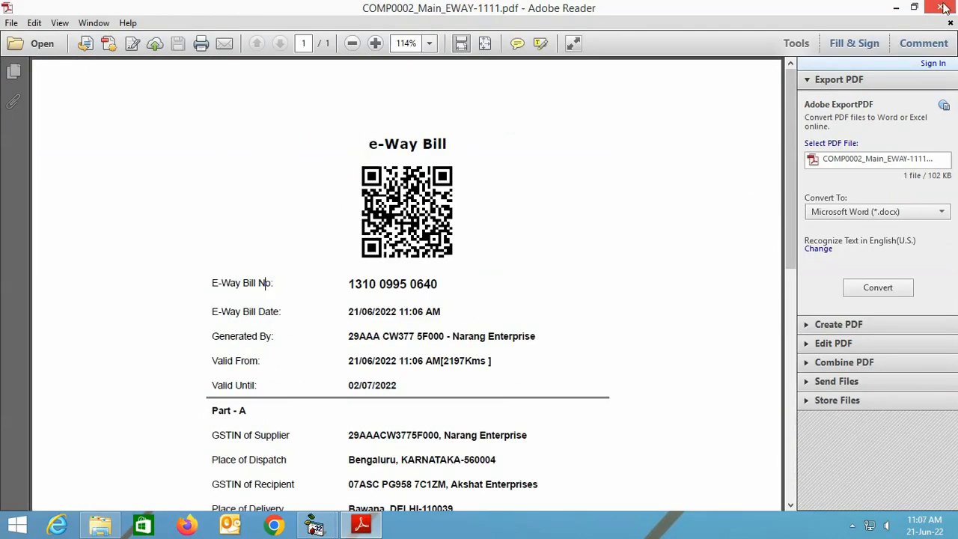
Close the E-Way Bill PDF, decline printing the standard sales invoice and leave sales voucher entry.
left_click(942, 7)
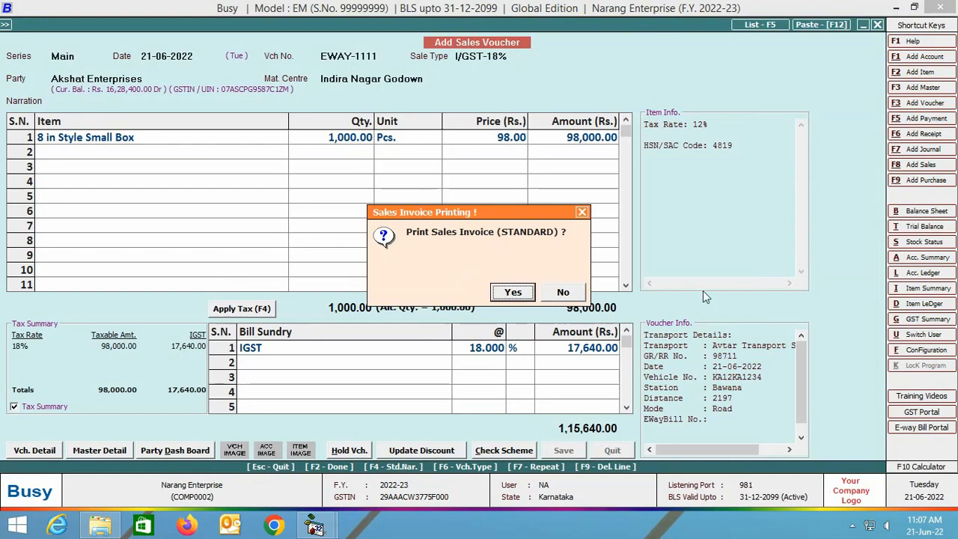
key("n")
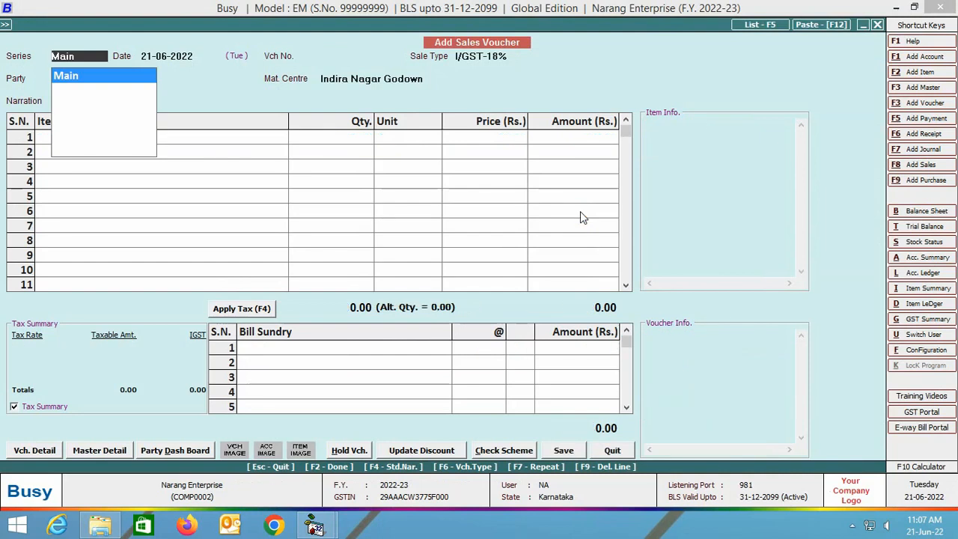
key("Escape")
key("Escape")
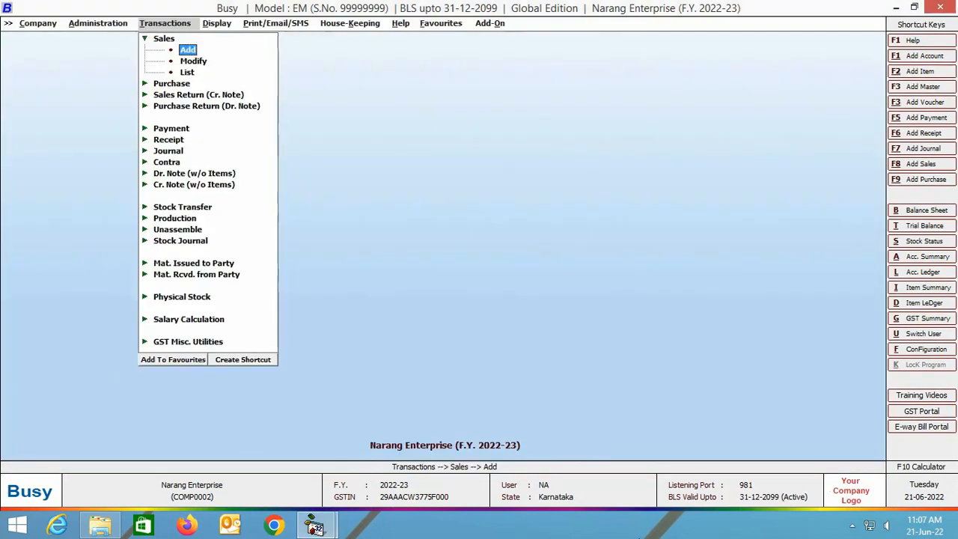
Reopen sales voucher EWAY-1111 dated 21-06-2022 for modification, check the E-Way Bill number and date in its transport details, and exit.
key("Down")
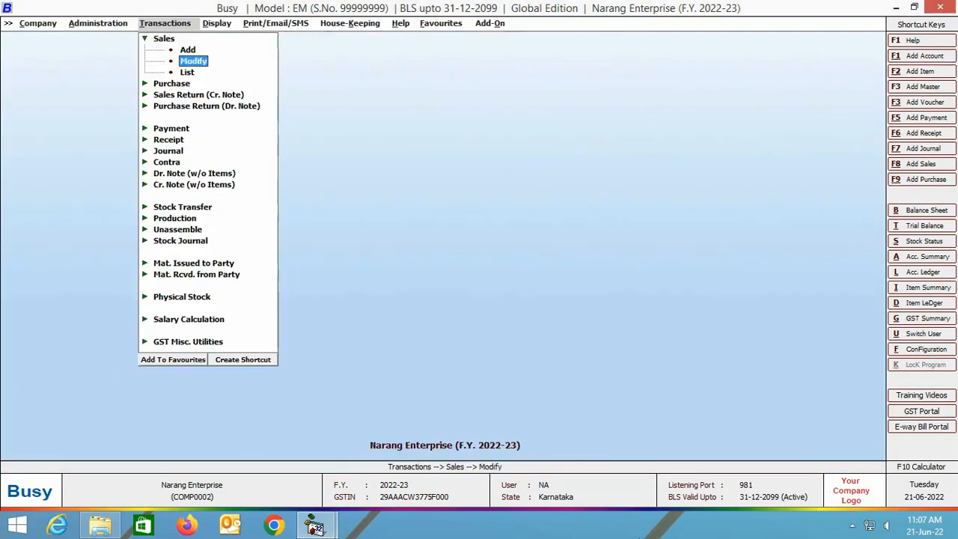
key("Return")
key("Return")
key("Return")
key("Return")
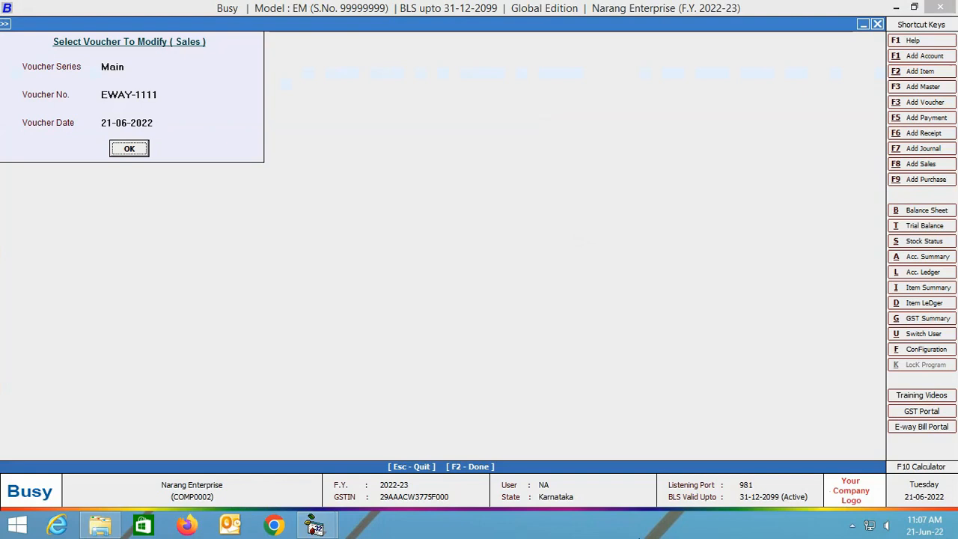
key("Return")
left_click(563, 450)
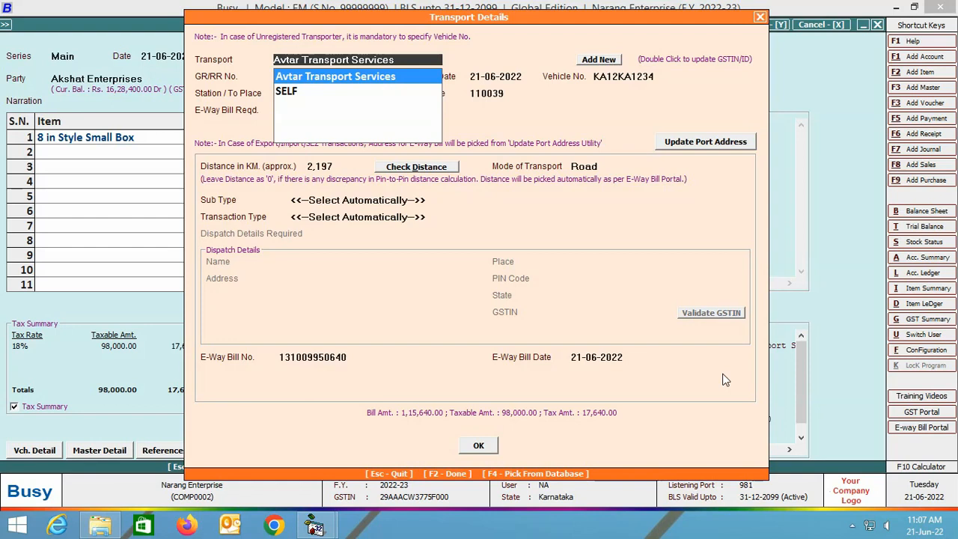
key("Escape")
key("Escape")
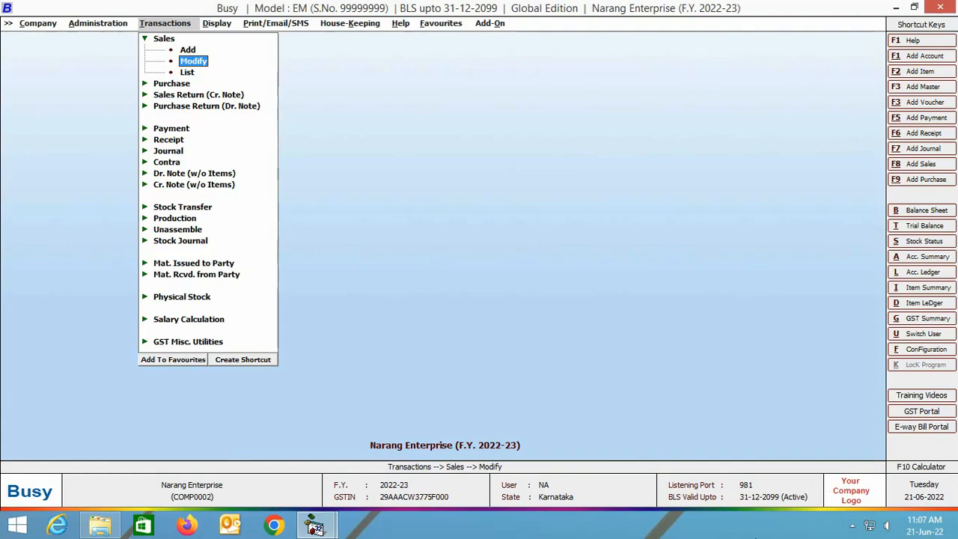
Open the Generate/Print E-Way Bill utility under E-Way Bill Management and choose Automatic generation.
left_click(185, 342)
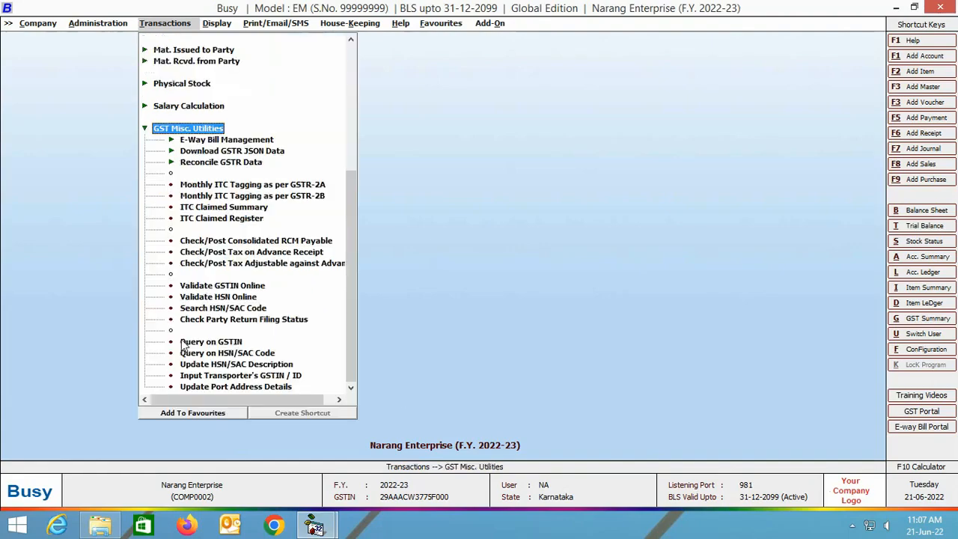
left_click(249, 140)
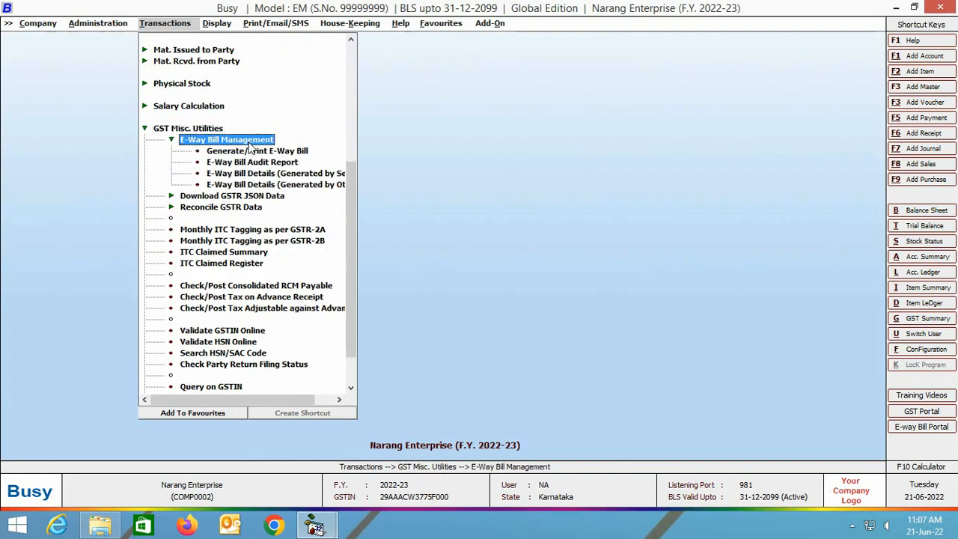
left_click(279, 153)
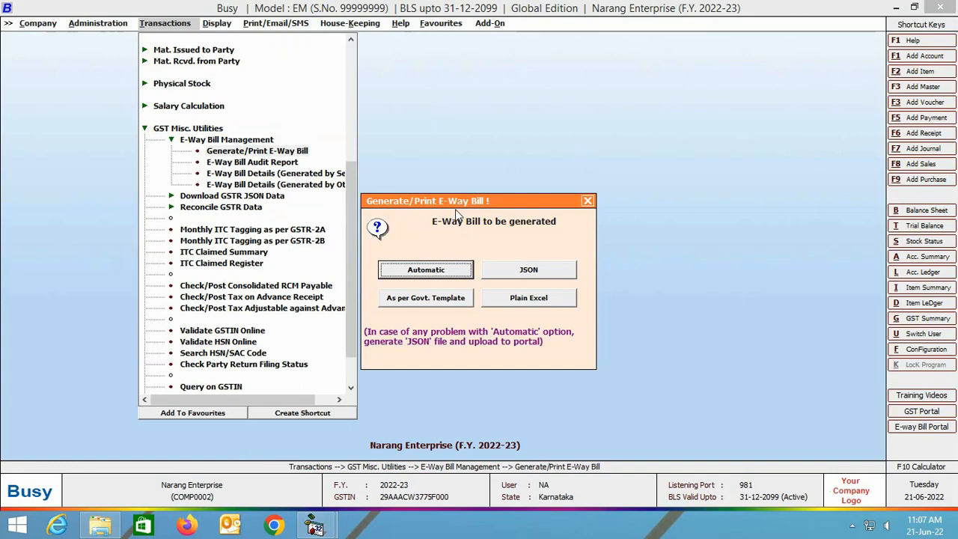
left_click(454, 277)
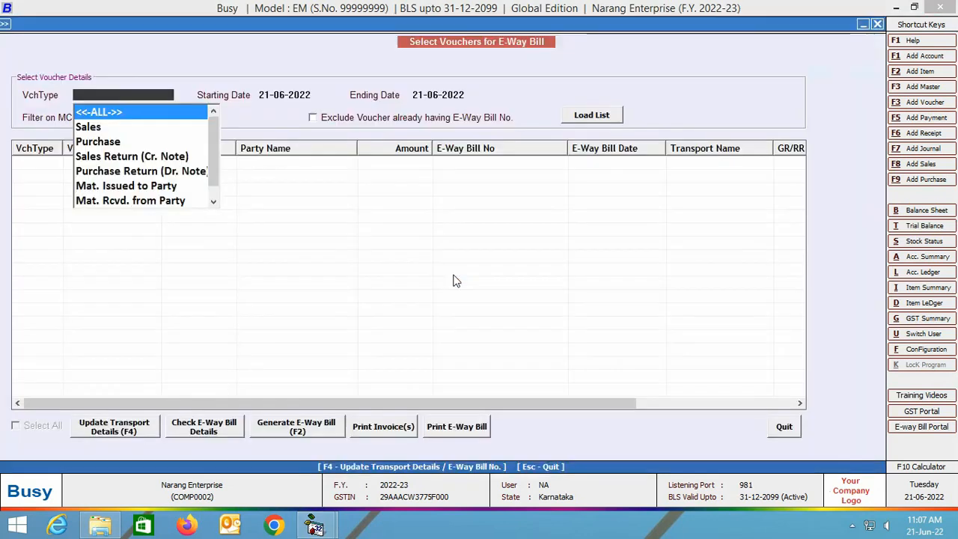
List Sales vouchers for 21-06-2022 without a material centre filter, excluding vouchers that already have an E-Way Bill number.
key("Down")
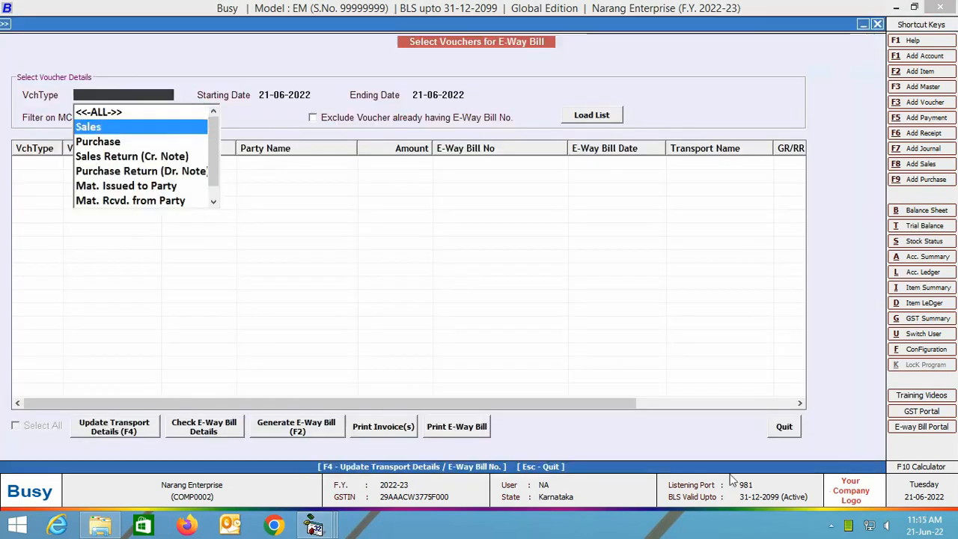
key("Return")
key("Return")
key("Return")
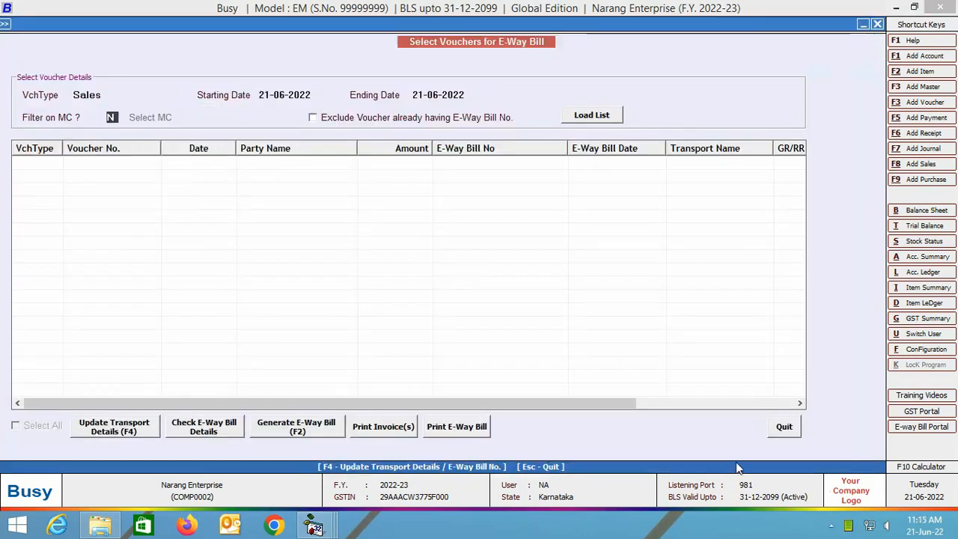
key("Return")
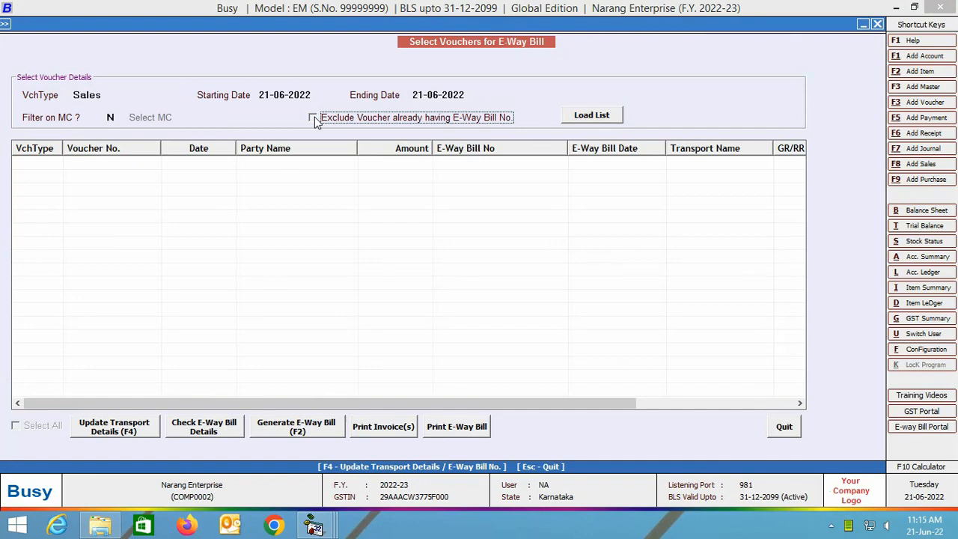
left_click(313, 117)
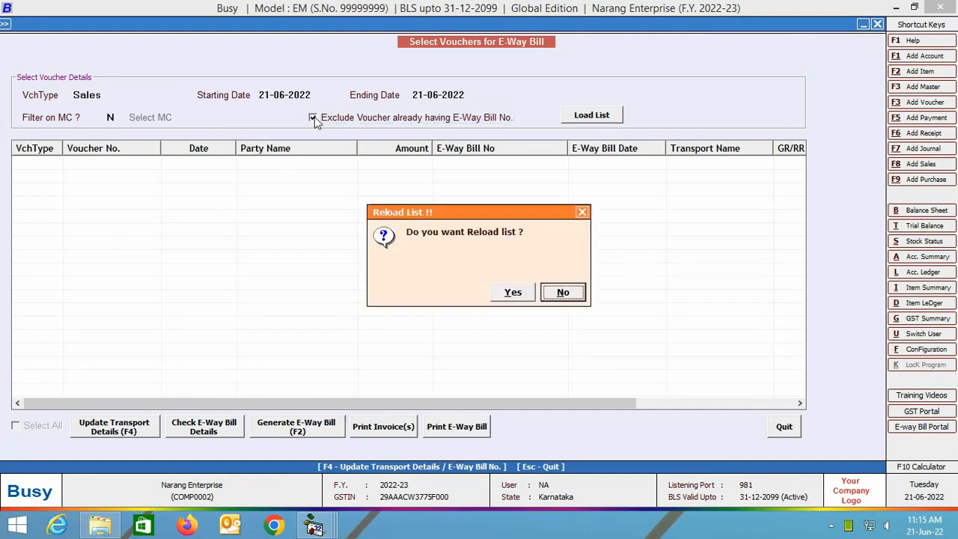
left_click(515, 293)
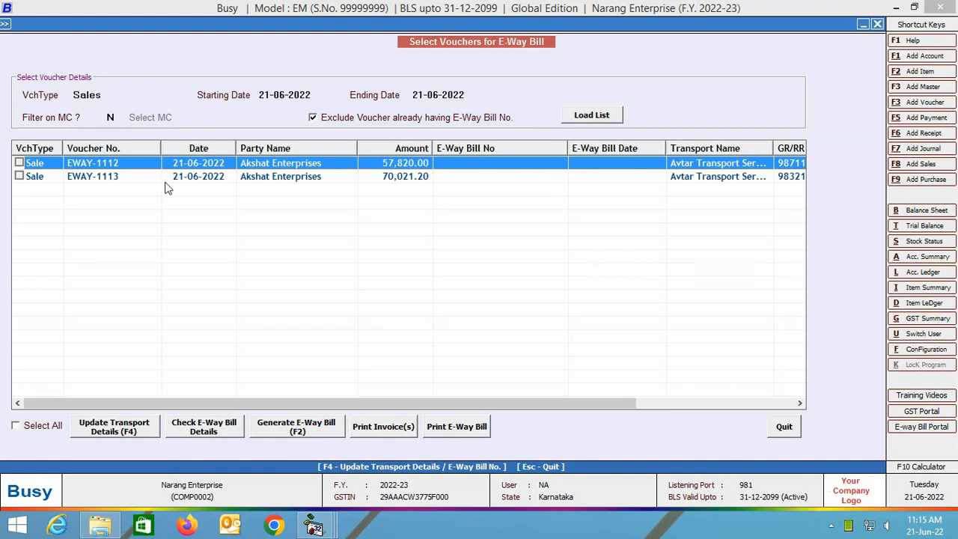
Select all listed vouchers for E-Way Bill generation and accept the default generation options.
left_click(33, 430)
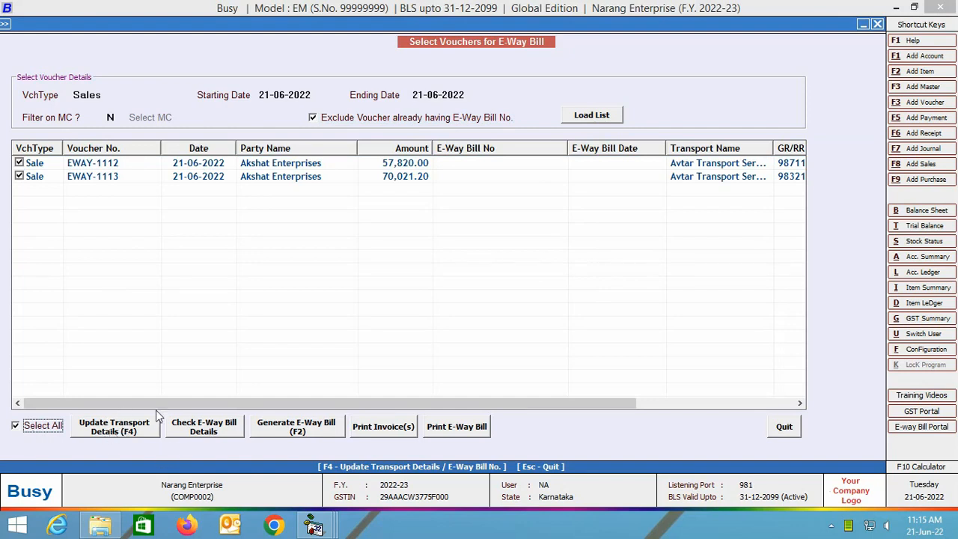
left_click(296, 431)
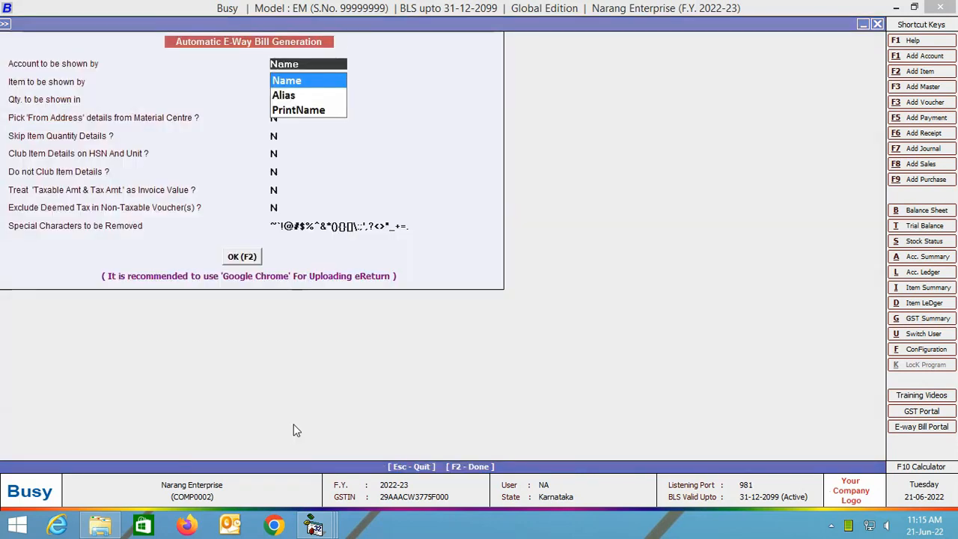
left_click(241, 256)
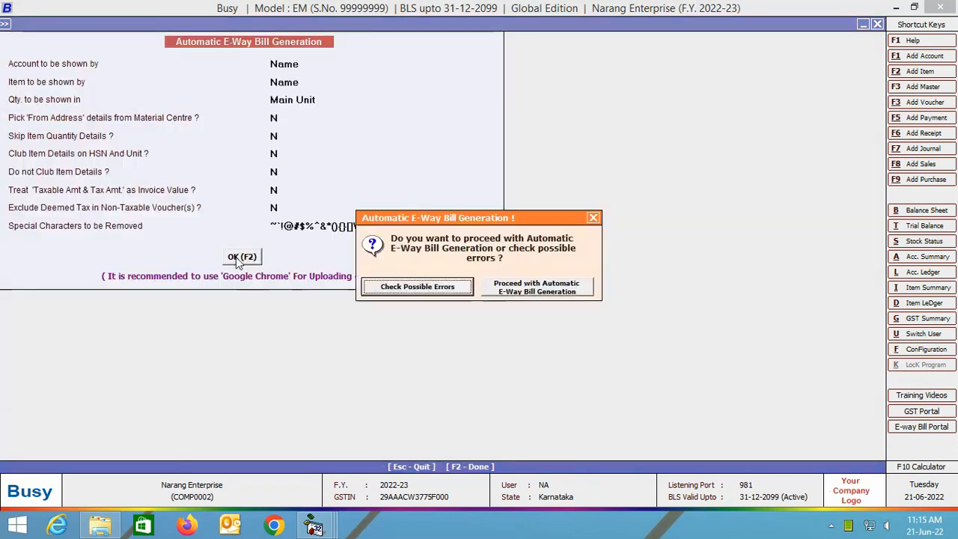
Check the selected vouchers for possible errors, proceed with automatic E-Way Bill generation and close the result summary.
left_click(394, 288)
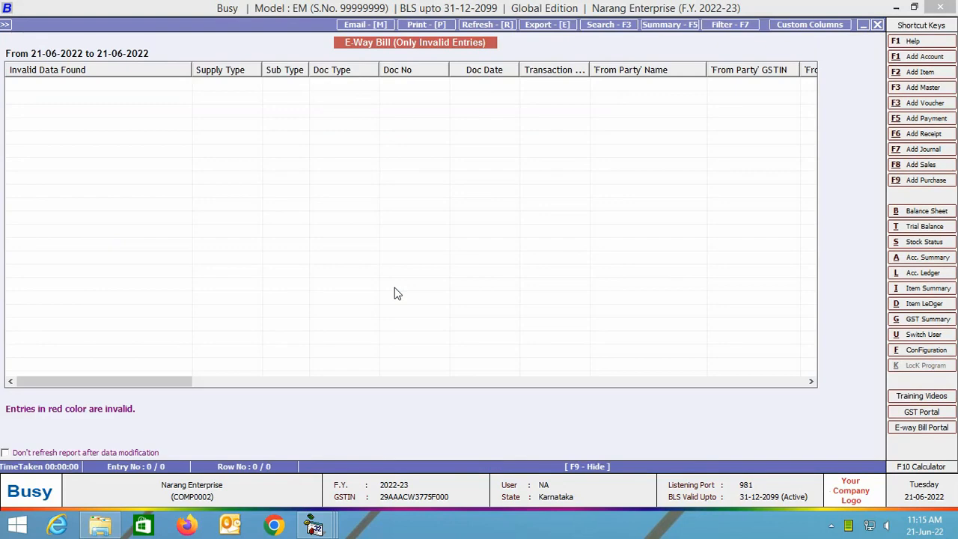
key("Escape")
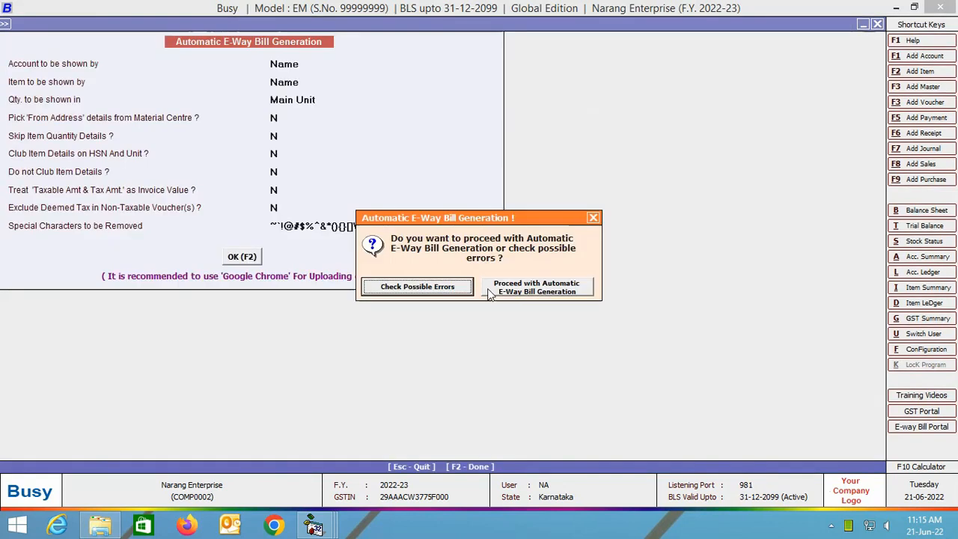
left_click(533, 292)
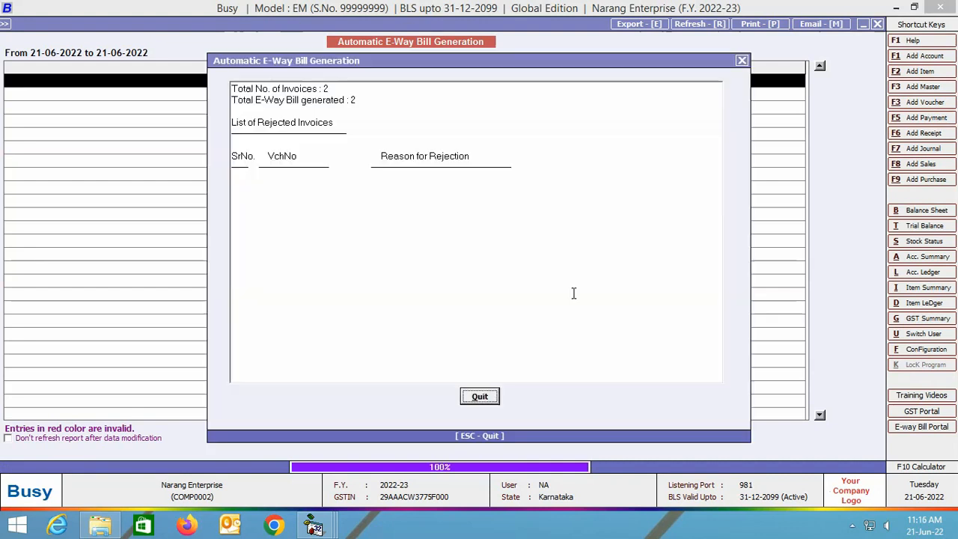
left_click(485, 397)
Reload the full Sales voucher list for 21-06-2022 to review the E-Way Bill numbers, and exit the E-Way Bill utility.
key("Down")
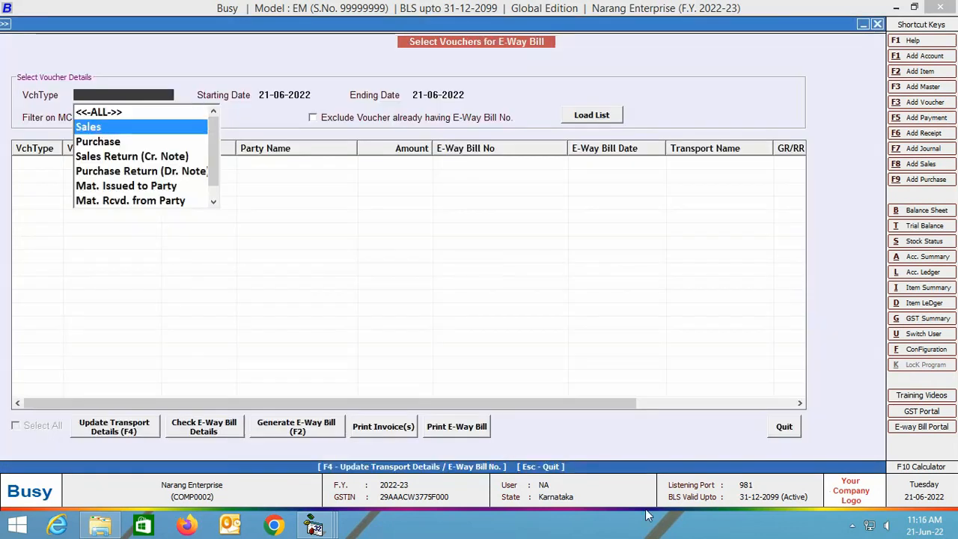
key("Return")
left_click(591, 114)
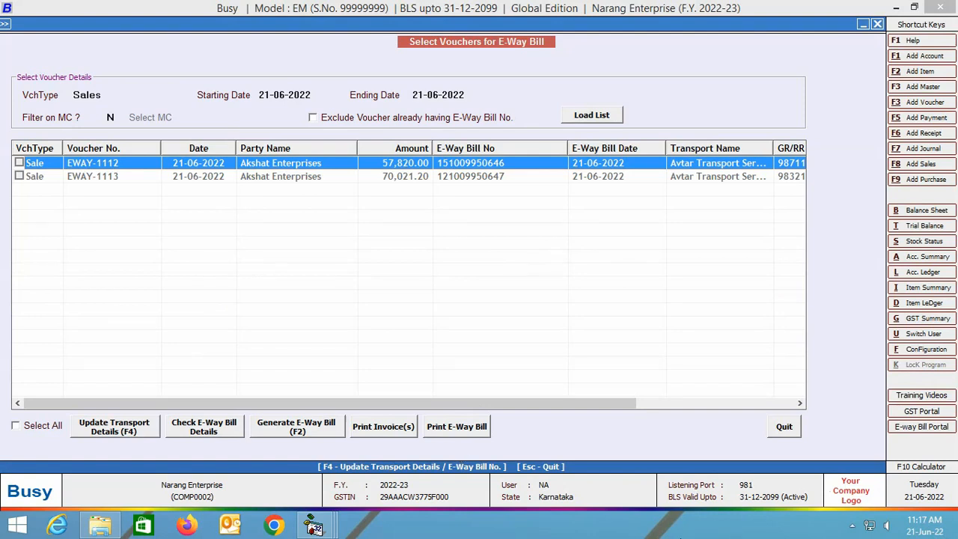
key("Escape")
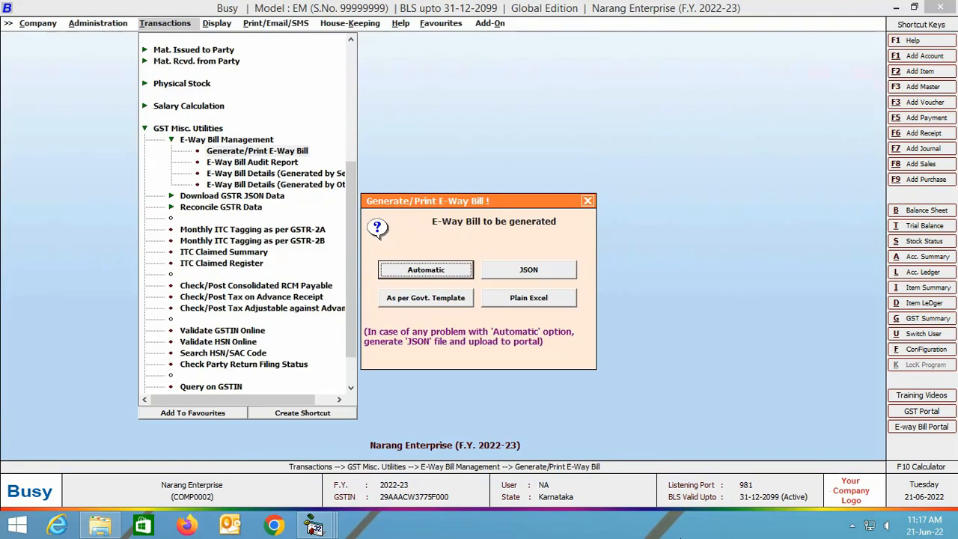
key("Escape")
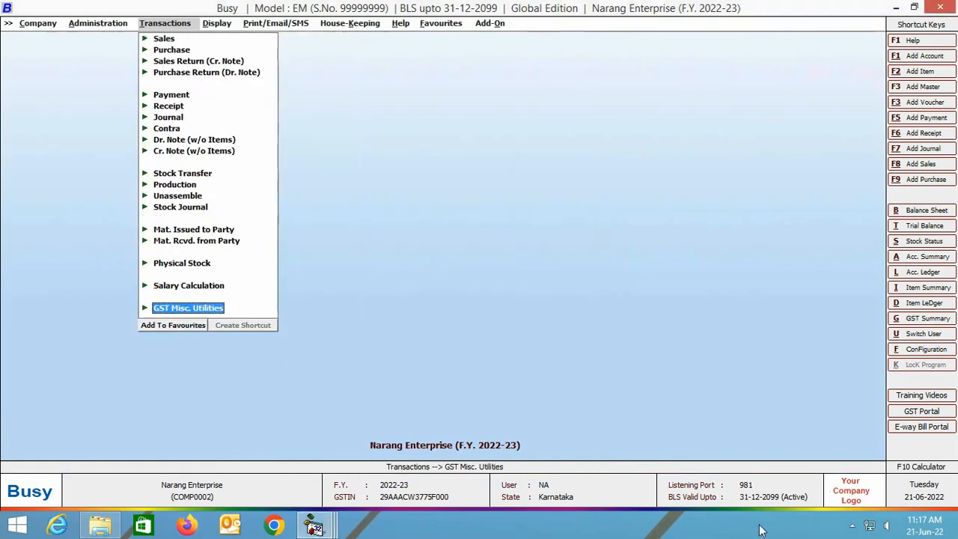
key("Escape")
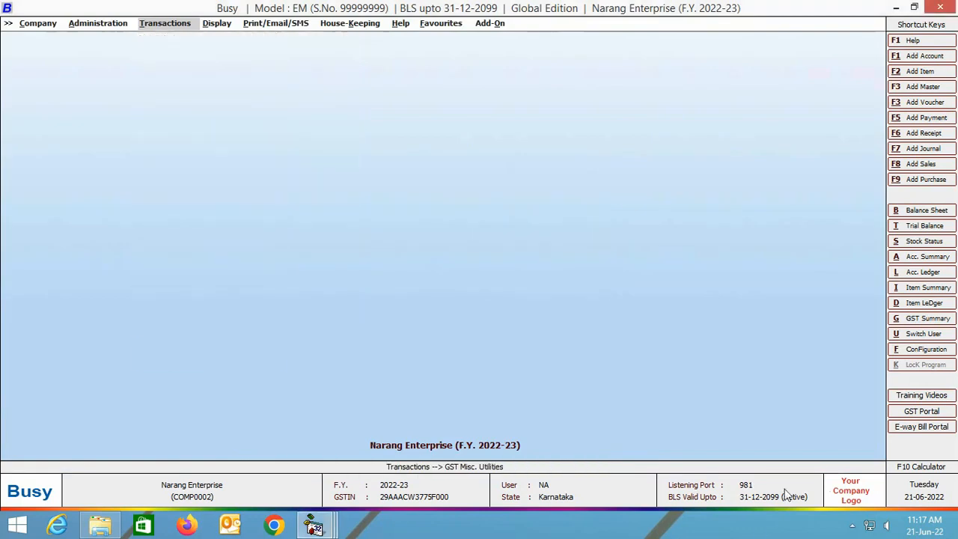